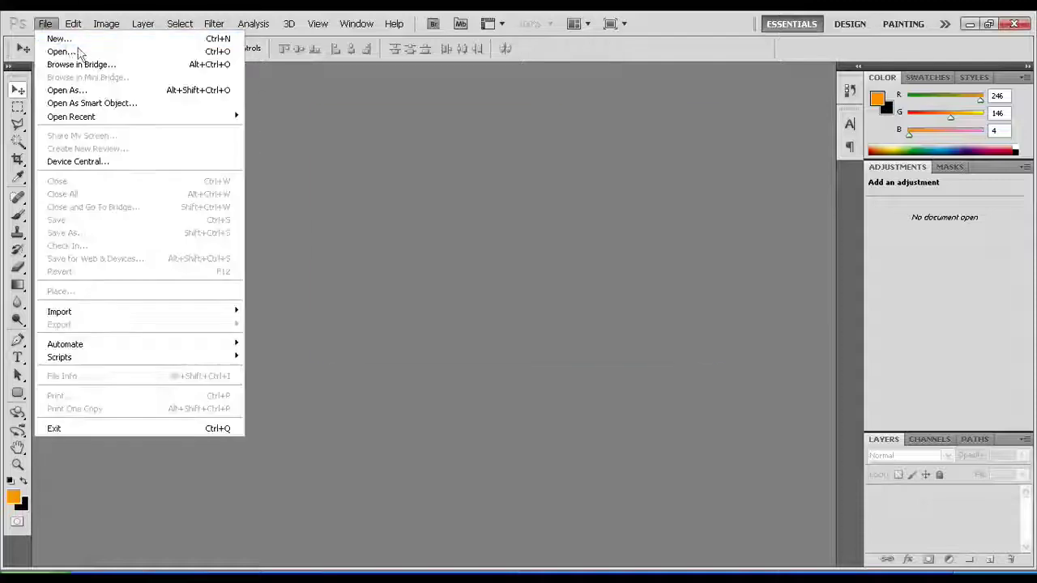
Create a new document and draw a tall rounded rectangle for the player body.
{"action": "left_click", "coordinate": [664, 143]}
{"action": "key", "text": "u"}
{"action": "left_click_drag", "start_coordinate": [348, 147], "coordinate": [507, 459]}
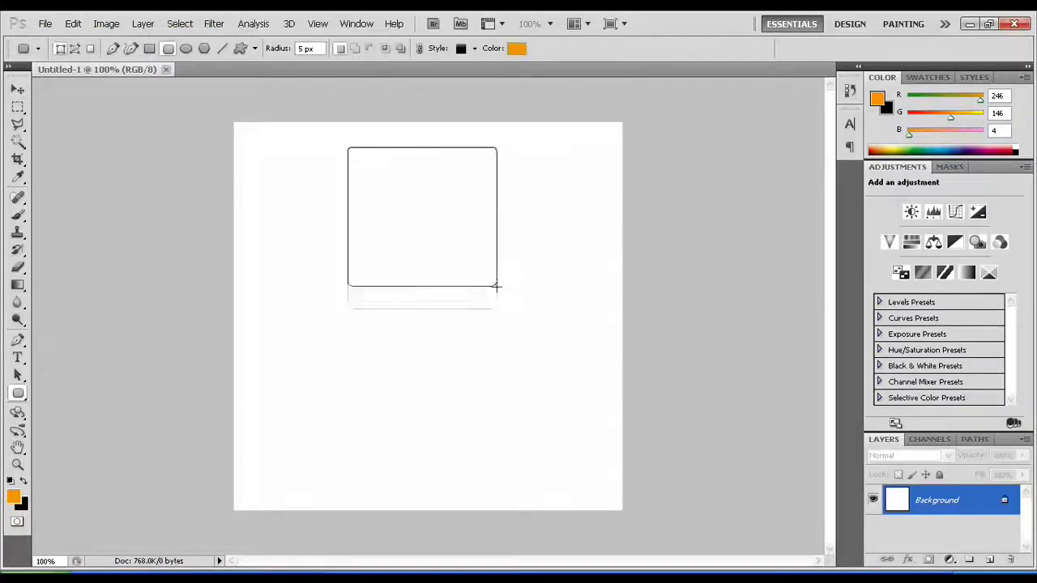
Add a Gradient Overlay to the body, add a stop and make the left stop dark grey.
{"action": "left_click", "coordinate": [908, 560]}
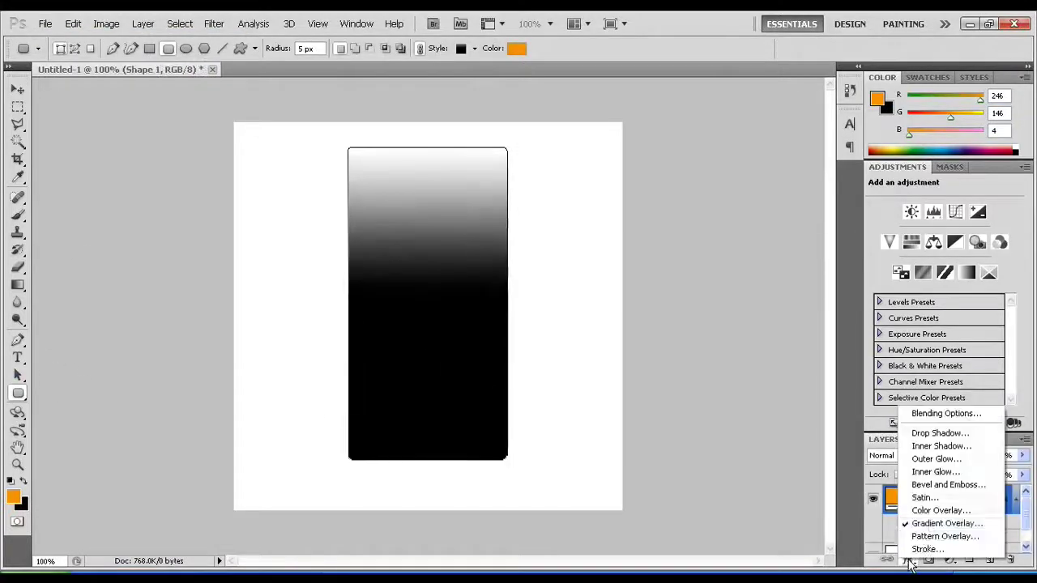
{"action": "left_click", "coordinate": [946, 523]}
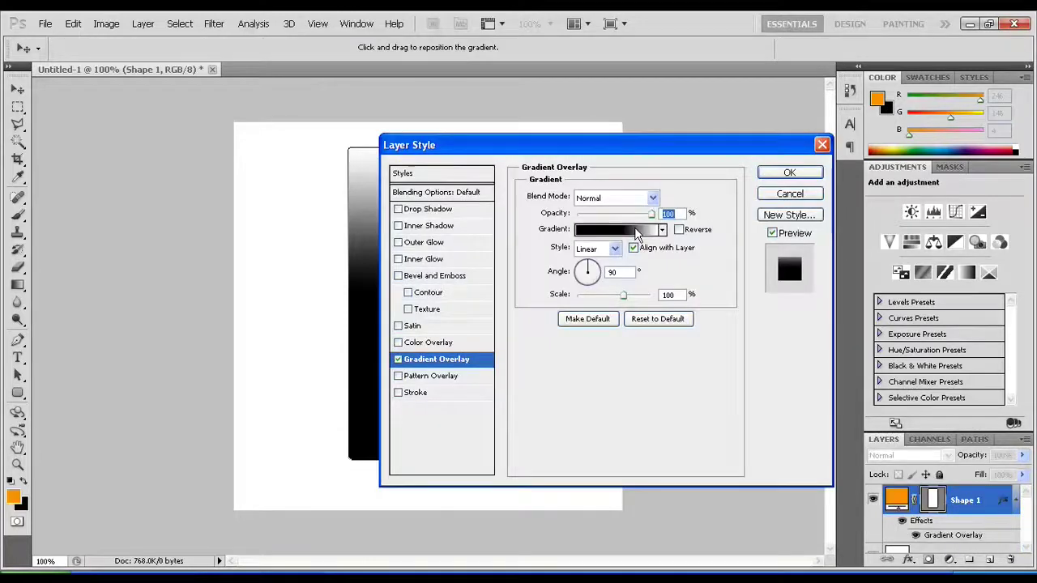
{"action": "left_click", "coordinate": [615, 225]}
{"action": "left_click_drag", "start_coordinate": [692, 355], "coordinate": [791, 357]}
{"action": "left_click", "coordinate": [679, 356]}
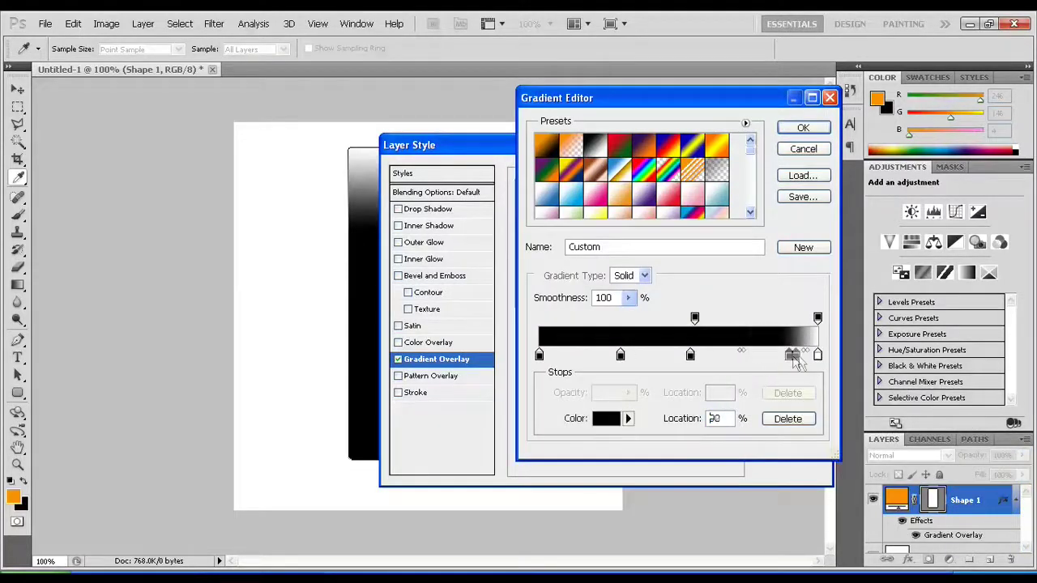
{"action": "left_click_drag", "start_coordinate": [617, 362], "coordinate": [575, 369]}
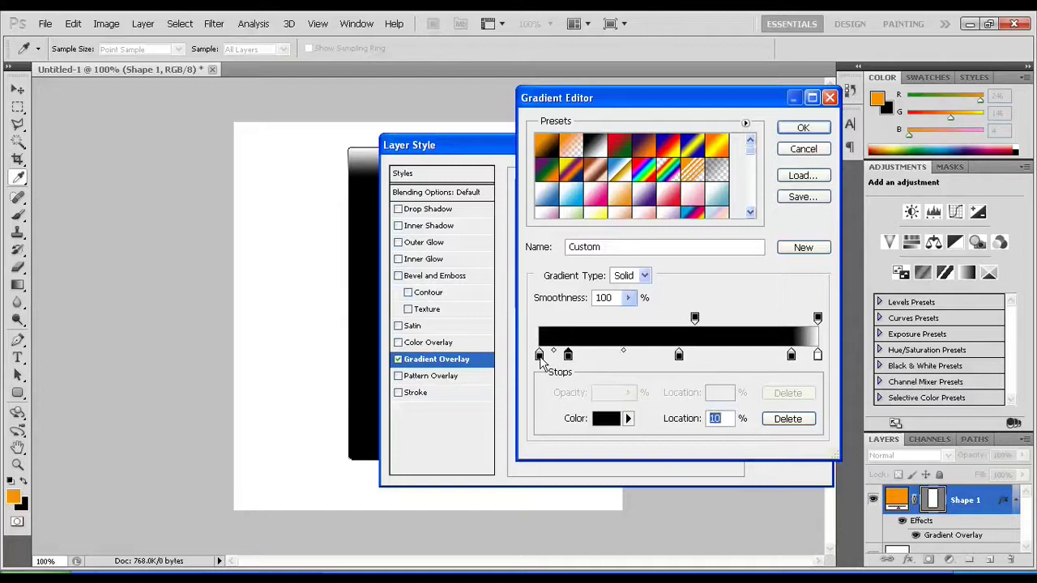
{"action": "double_click", "coordinate": [539, 355]}
{"action": "left_click", "coordinate": [585, 303]}
{"action": "left_click", "coordinate": [931, 148]}
Make the right-end gradient stop dark grey and the middle stop light grey.
{"action": "left_click", "coordinate": [817, 356]}
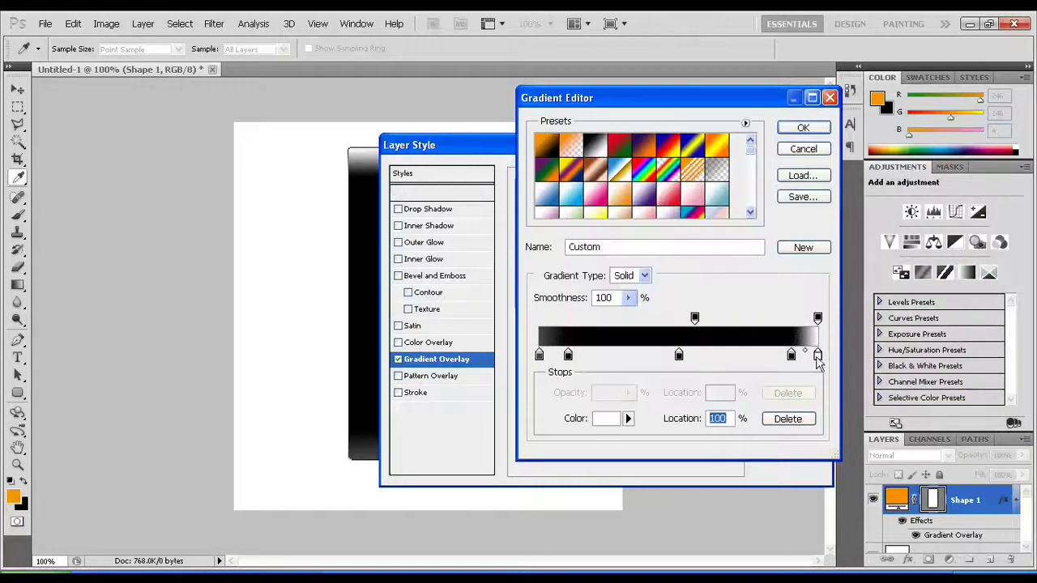
{"action": "left_click_drag", "start_coordinate": [791, 356], "coordinate": [836, 364]}
{"action": "double_click", "coordinate": [817, 356]}
{"action": "left_click", "coordinate": [585, 303]}
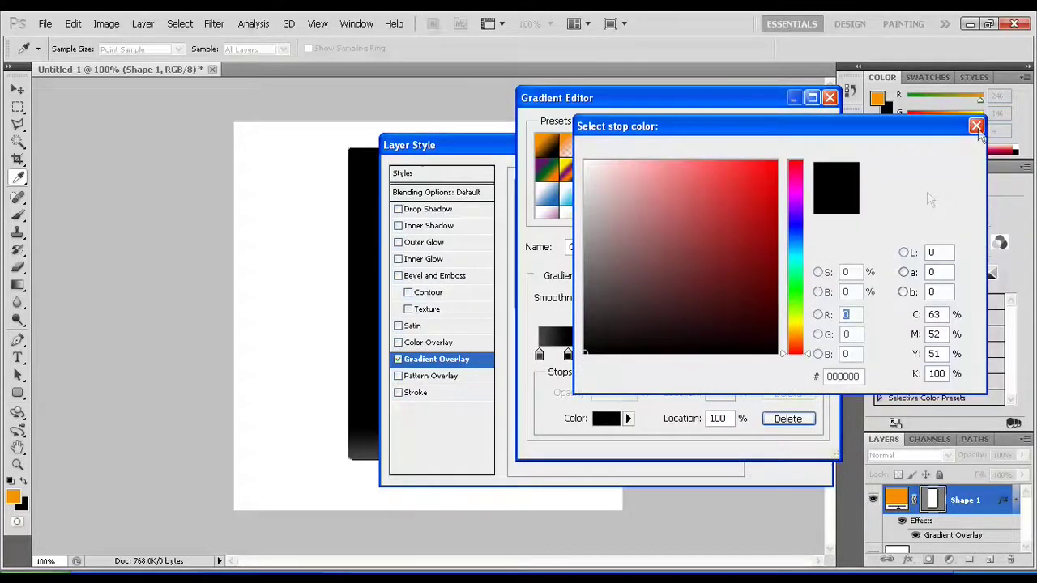
{"action": "left_click", "coordinate": [933, 146]}
{"action": "double_click", "coordinate": [679, 354]}
{"action": "left_click", "coordinate": [580, 202]}
{"action": "left_click", "coordinate": [930, 149]}
Add a grey stop near the right end and apply the metallic grey gradient overlay.
{"action": "left_click_drag", "start_coordinate": [775, 356], "coordinate": [788, 357]}
{"action": "double_click", "coordinate": [788, 357]}
{"action": "left_click", "coordinate": [932, 121]}
{"action": "left_click", "coordinate": [568, 355]}
{"action": "left_click", "coordinate": [720, 332]}
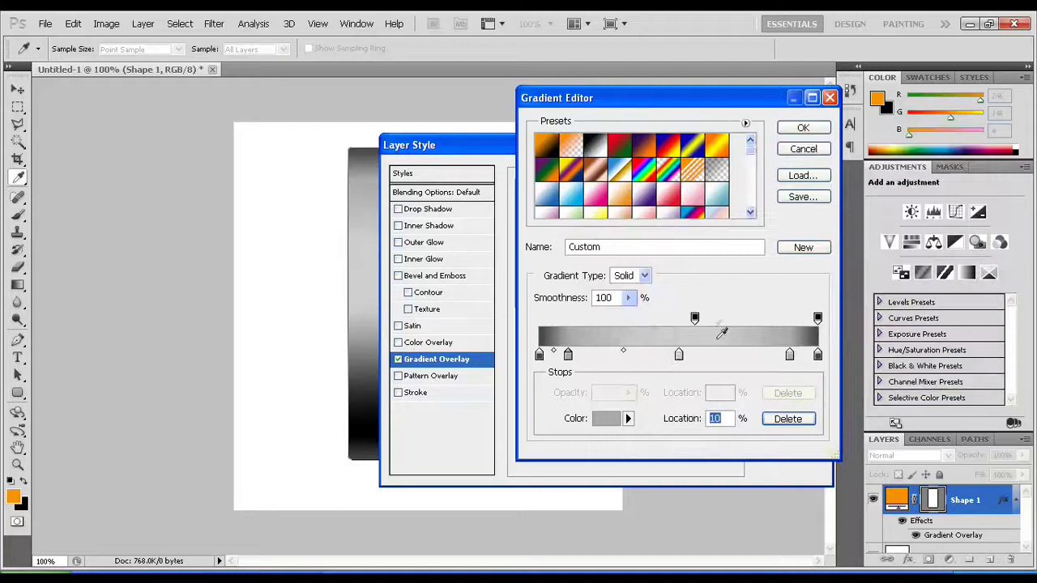
{"action": "left_click", "coordinate": [802, 128]}
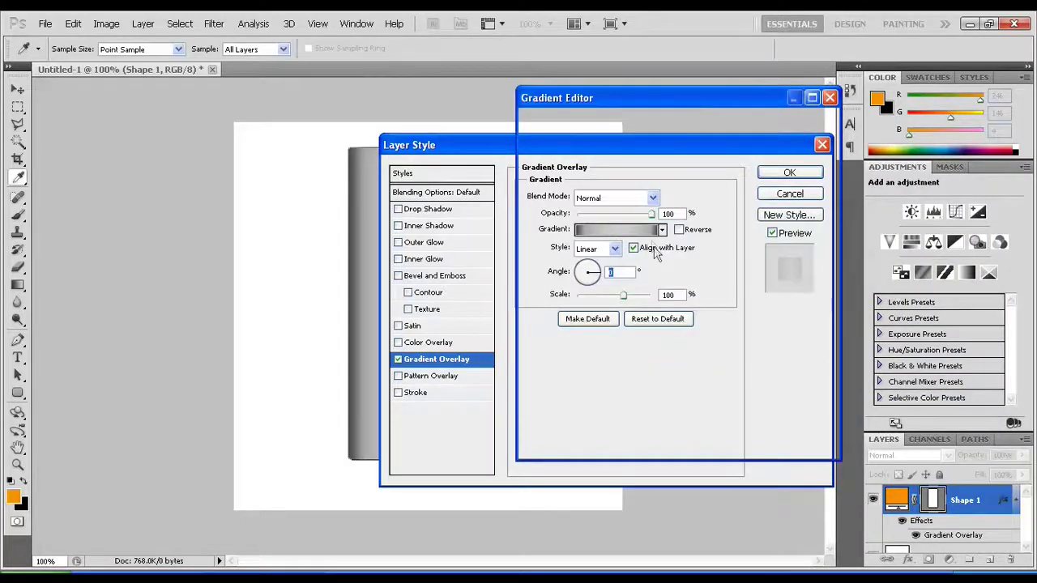
{"action": "double_click", "coordinate": [817, 354]}
{"action": "left_click", "coordinate": [932, 148]}
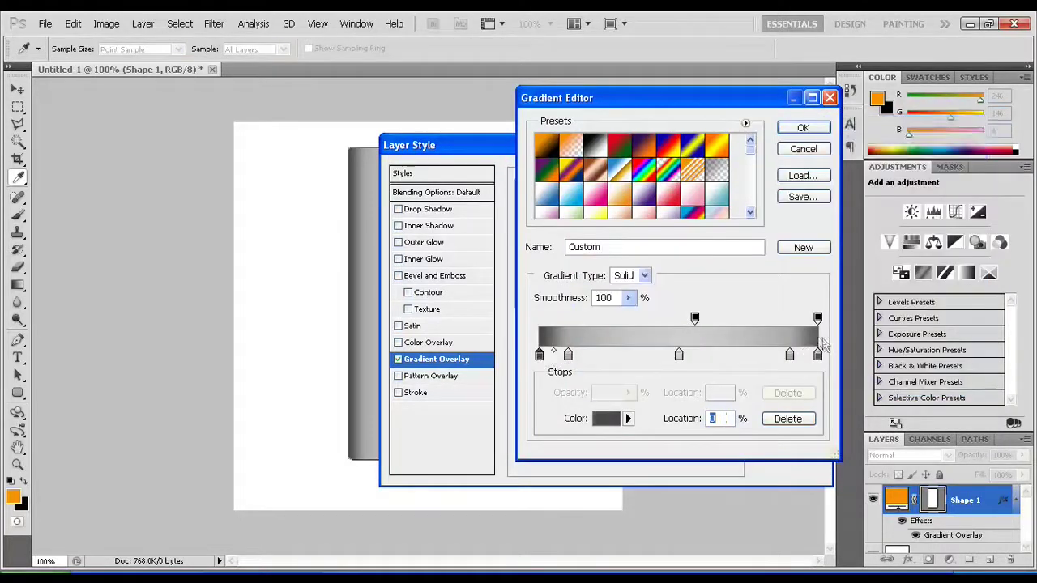
{"action": "left_click", "coordinate": [802, 128]}
{"action": "left_click", "coordinate": [798, 166]}
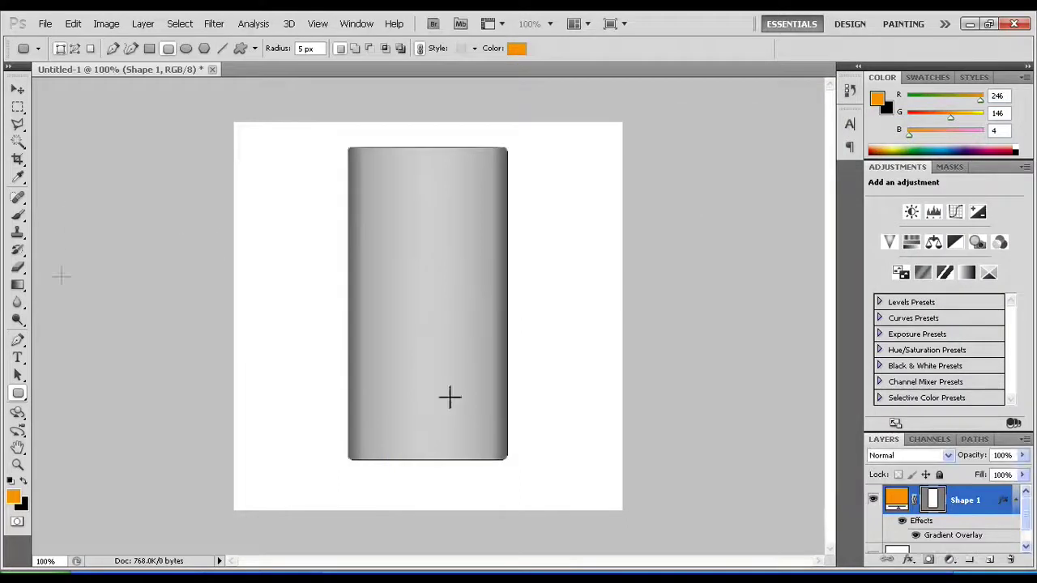
Add an empty Layer 1 and set the foreground colour to white.
{"action": "left_click", "coordinate": [989, 560]}
{"action": "left_click", "coordinate": [13, 498]}
{"action": "left_click", "coordinate": [585, 145]}
{"action": "left_click", "coordinate": [932, 148]}
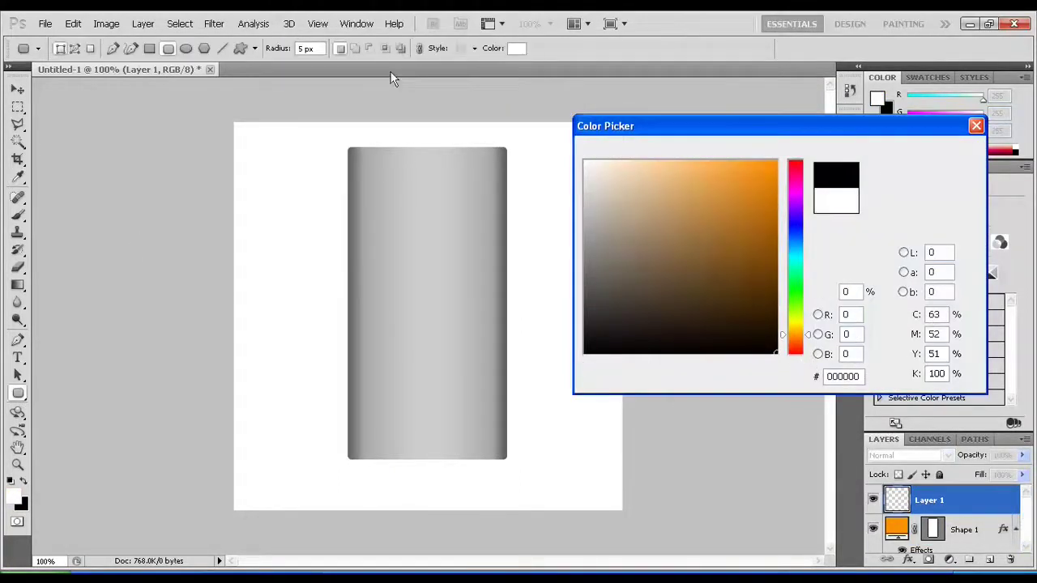
Draw an unstyled black rounded rectangle as the screen on the upper body.
{"action": "left_click", "coordinate": [474, 48]}
{"action": "left_click", "coordinate": [386, 81]}
{"action": "left_click_drag", "start_coordinate": [364, 161], "coordinate": [487, 302]}
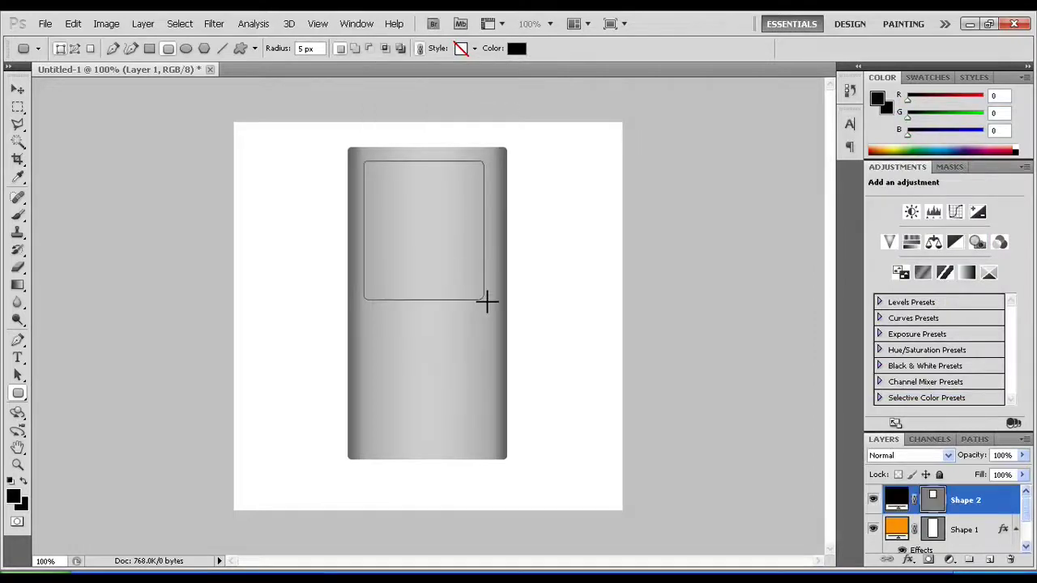
Make a diagonal Polygonal Lasso selection across the top of the screen.
{"action": "left_click", "coordinate": [18, 124]}
{"action": "left_click", "coordinate": [536, 186]}
{"action": "left_click", "coordinate": [298, 275]}
{"action": "left_click", "coordinate": [294, 333]}
{"action": "left_click", "coordinate": [528, 336]}
{"action": "left_click", "coordinate": [535, 187]}
On a new layer, fill the diagonal selection with a fading white gradient.
{"action": "key", "text": "g"}
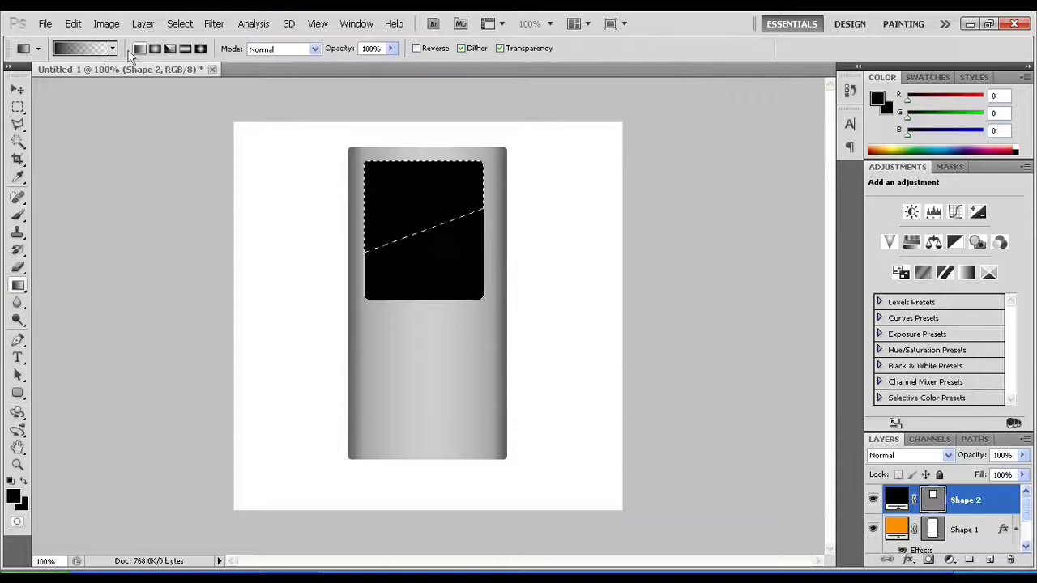
{"action": "left_click", "coordinate": [81, 49]}
{"action": "left_click", "coordinate": [616, 159]}
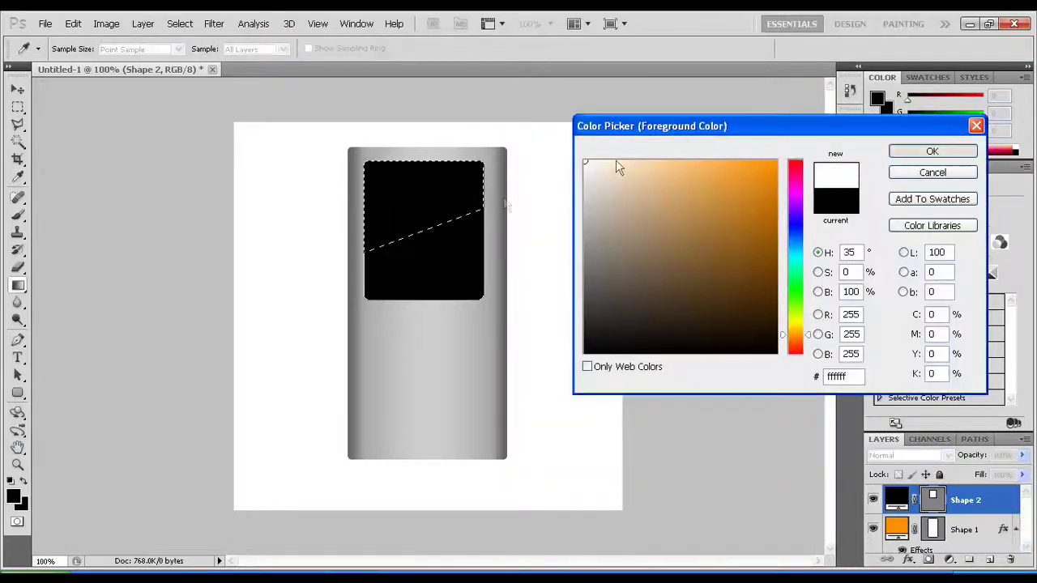
{"action": "left_click", "coordinate": [933, 150]}
{"action": "right_click", "coordinate": [932, 500]}
{"action": "left_click", "coordinate": [988, 561]}
{"action": "left_click", "coordinate": [988, 560]}
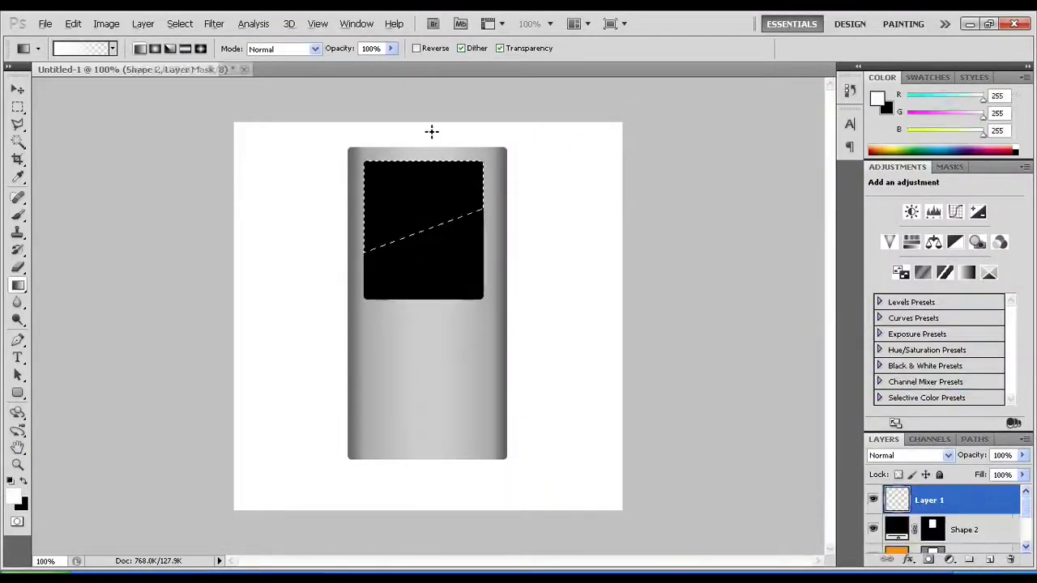
{"action": "left_click_drag", "start_coordinate": [417, 166], "coordinate": [425, 243]}
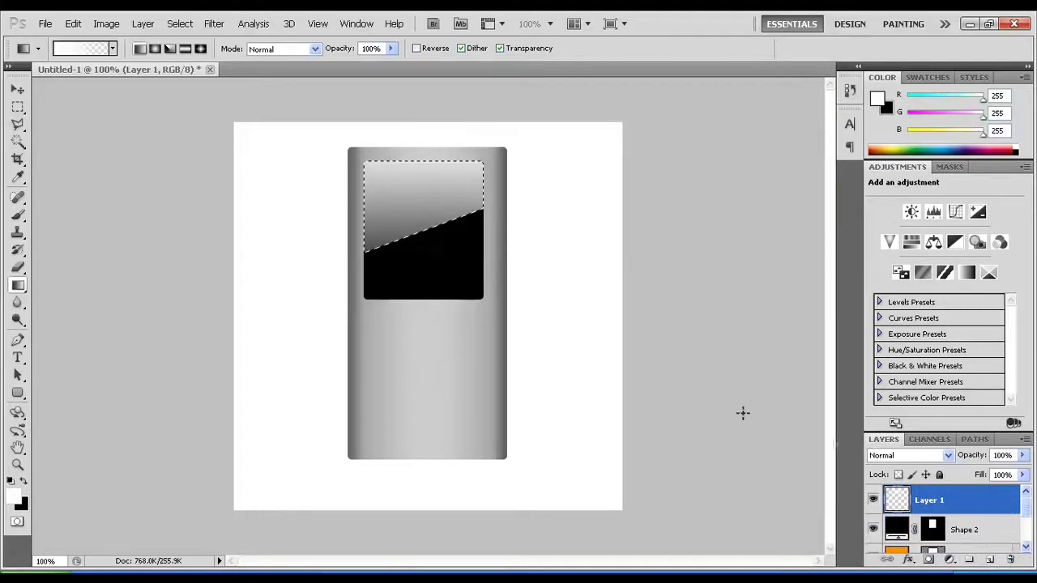
Lower the highlight layer to 26% opacity, deselect, and add another empty layer.
{"action": "left_click", "coordinate": [1022, 455]}
{"action": "left_click_drag", "start_coordinate": [1016, 472], "coordinate": [965, 475]}
{"action": "key", "text": "ctrl+d"}
{"action": "key", "text": "ctrl+shift+alt+n"}
{"action": "right_click", "coordinate": [17, 393]}
{"action": "left_click", "coordinate": [73, 418]}
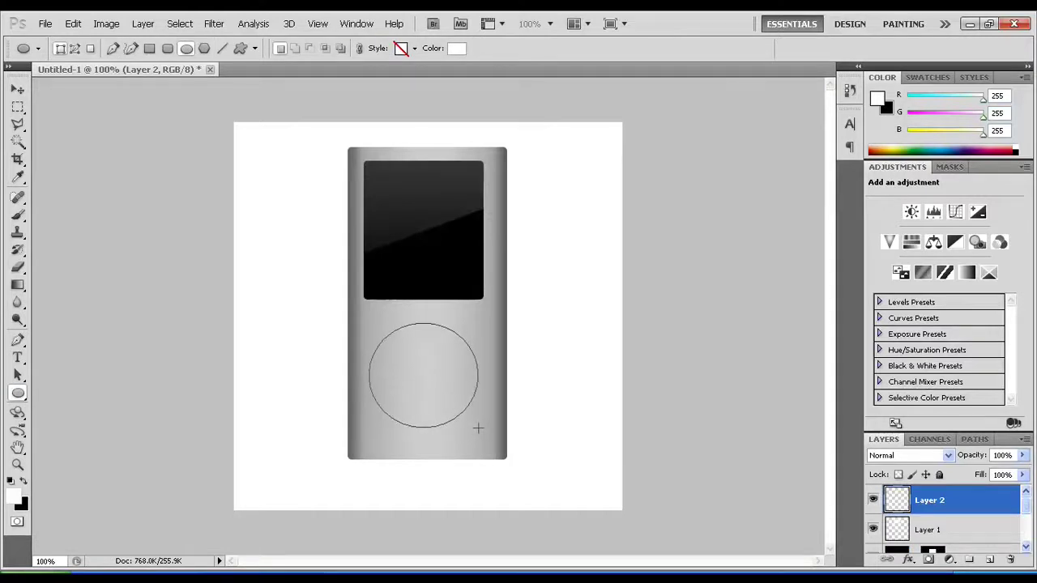
Draw the click-wheel circle below the screen and give it a Gradient Overlay.
{"action": "left_click_drag", "start_coordinate": [478, 428], "coordinate": [479, 428]}
{"action": "key", "text": "v"}
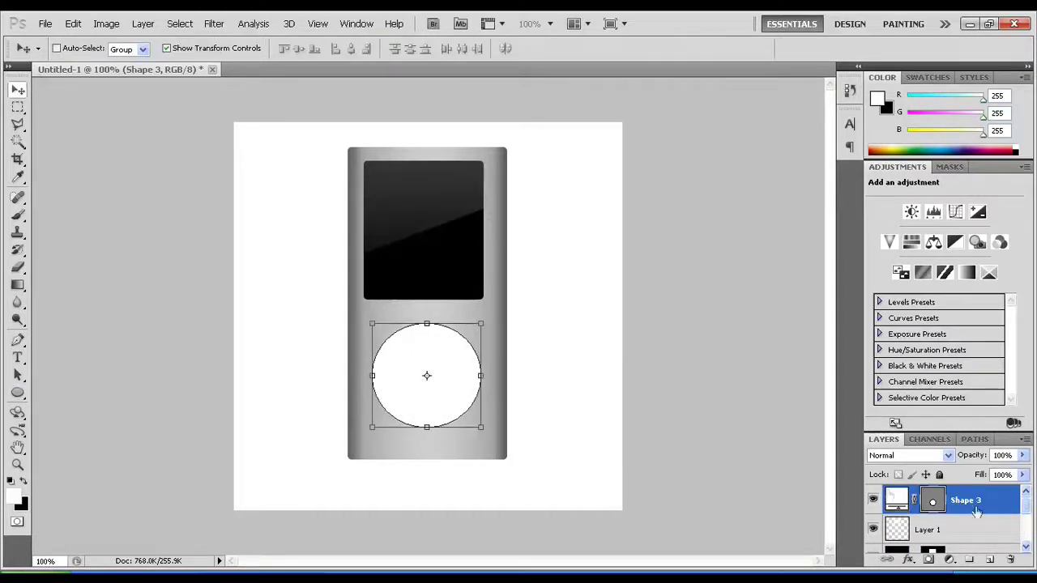
{"action": "left_click", "coordinate": [907, 559]}
{"action": "left_click", "coordinate": [945, 522]}
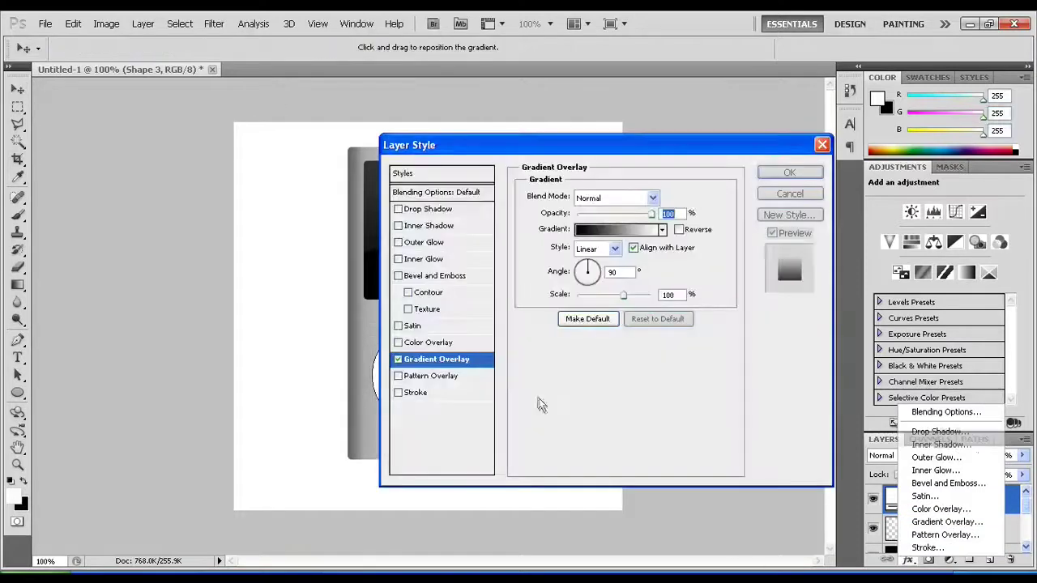
{"action": "left_click", "coordinate": [615, 228]}
{"action": "left_click", "coordinate": [538, 354]}
{"action": "double_click", "coordinate": [538, 355]}
{"action": "left_click", "coordinate": [932, 151]}
Set the circle's gradient stops to grey and apply the overlay.
{"action": "double_click", "coordinate": [539, 355]}
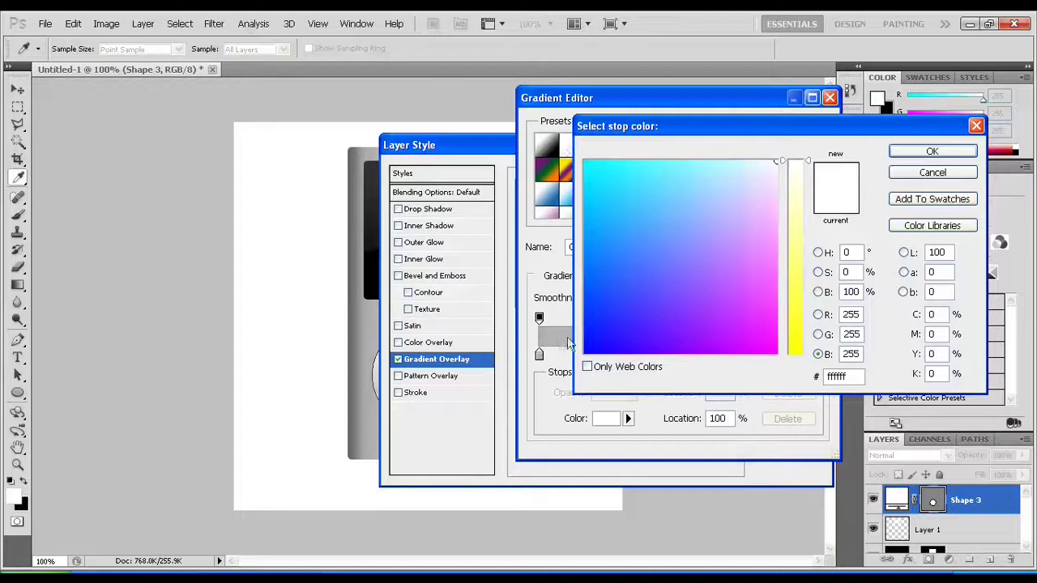
{"action": "key", "text": "Return"}
{"action": "double_click", "coordinate": [816, 354]}
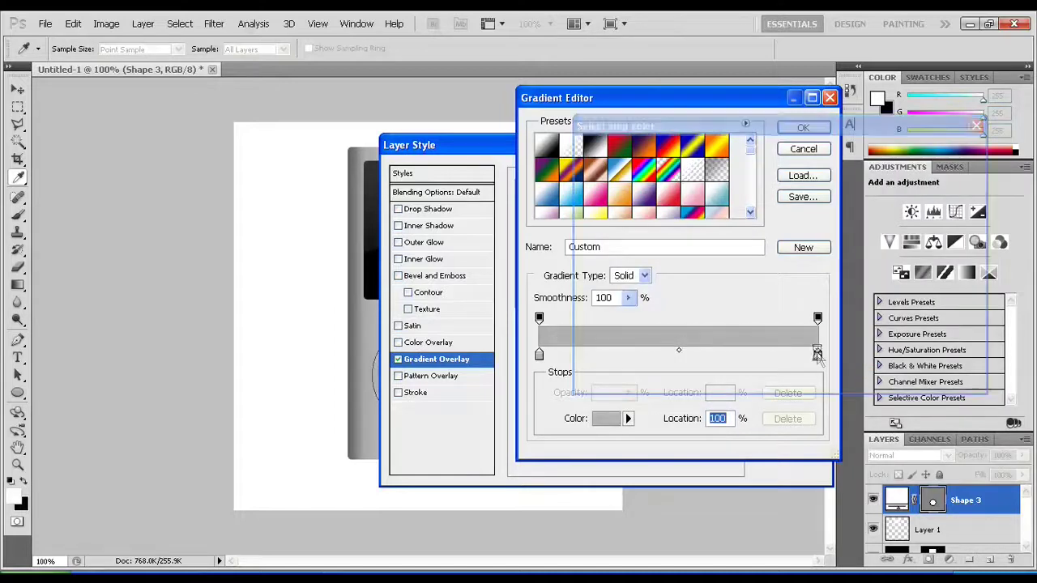
{"action": "key", "text": "Return"}
{"action": "left_click", "coordinate": [803, 128]}
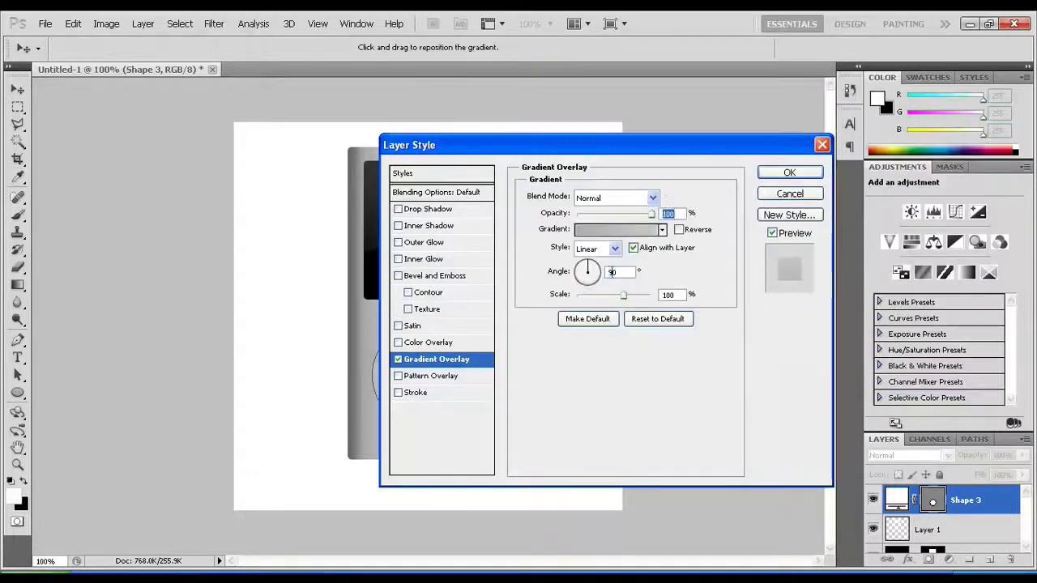
{"action": "left_click", "coordinate": [807, 177]}
Add a Bevel and Emboss to the circle: Emboss style, direction Down, 1 px size.
{"action": "left_click", "coordinate": [908, 559]}
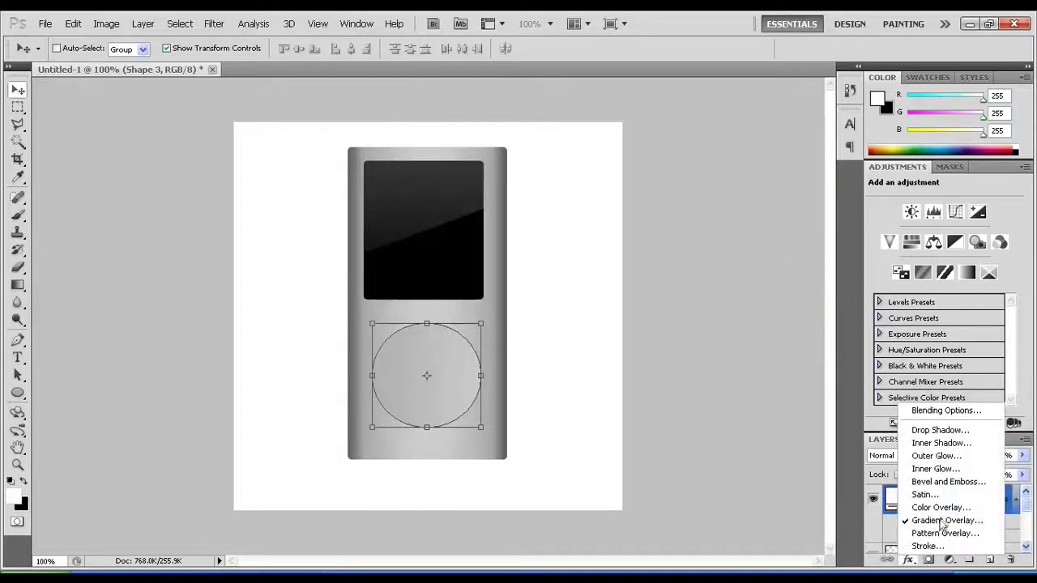
{"action": "left_click", "coordinate": [949, 482]}
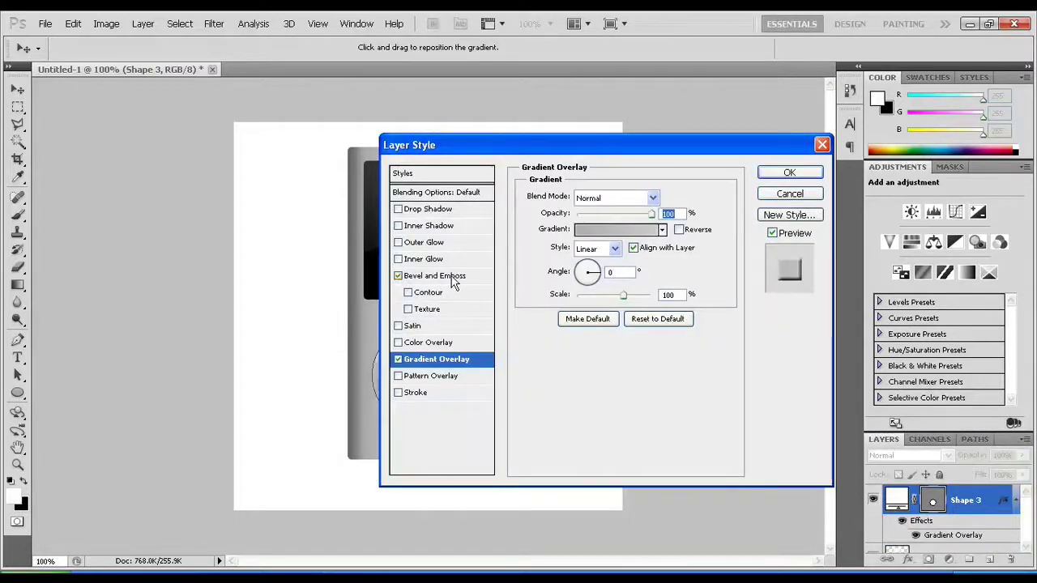
{"action": "left_click", "coordinate": [441, 275]}
{"action": "left_click", "coordinate": [617, 247]}
{"action": "left_click", "coordinate": [640, 197]}
{"action": "left_click", "coordinate": [603, 233]}
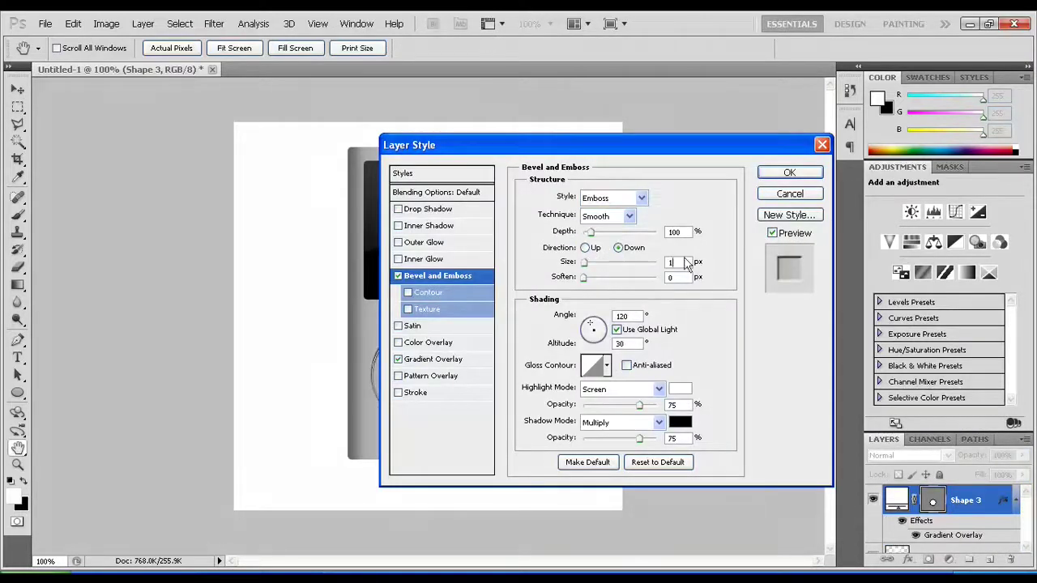
{"action": "left_click_drag", "start_coordinate": [600, 144], "coordinate": [693, 145]}
{"action": "key", "text": "Return"}
Add a new empty layer above the click wheel for the centre button.
{"action": "key", "text": "v"}
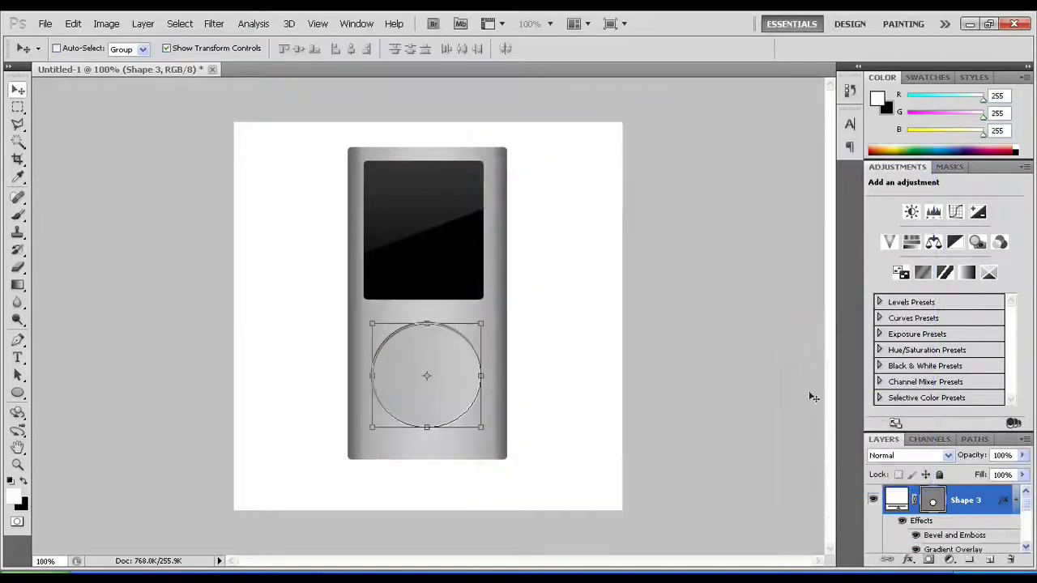
{"action": "left_click", "coordinate": [989, 558]}
{"action": "left_click", "coordinate": [18, 393]}
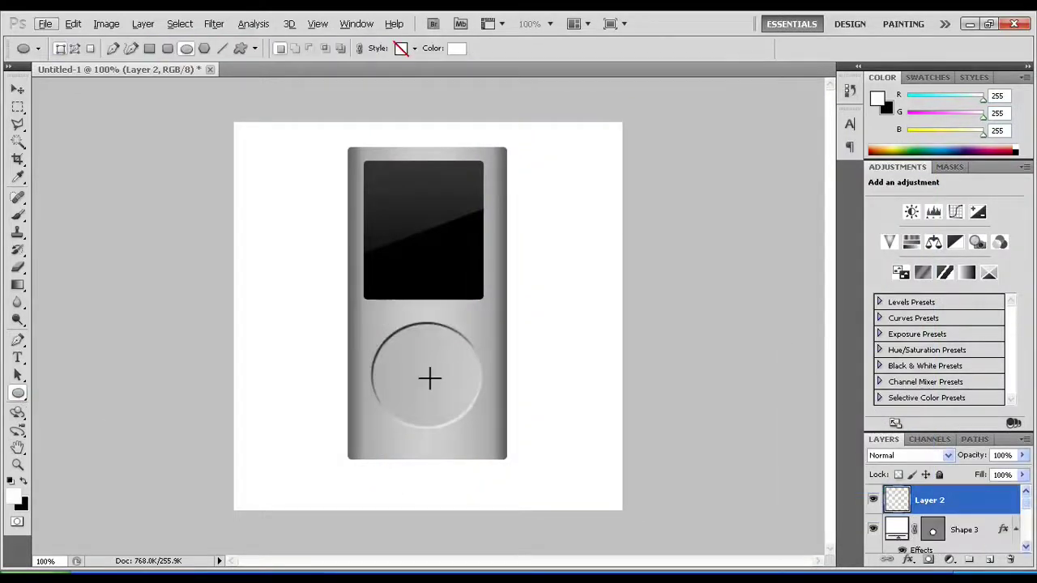
Draw a centre button circle and give it a Gradient Overlay with greys sampled from the canvas.
{"action": "left_click_drag", "start_coordinate": [452, 398], "coordinate": [452, 400]}
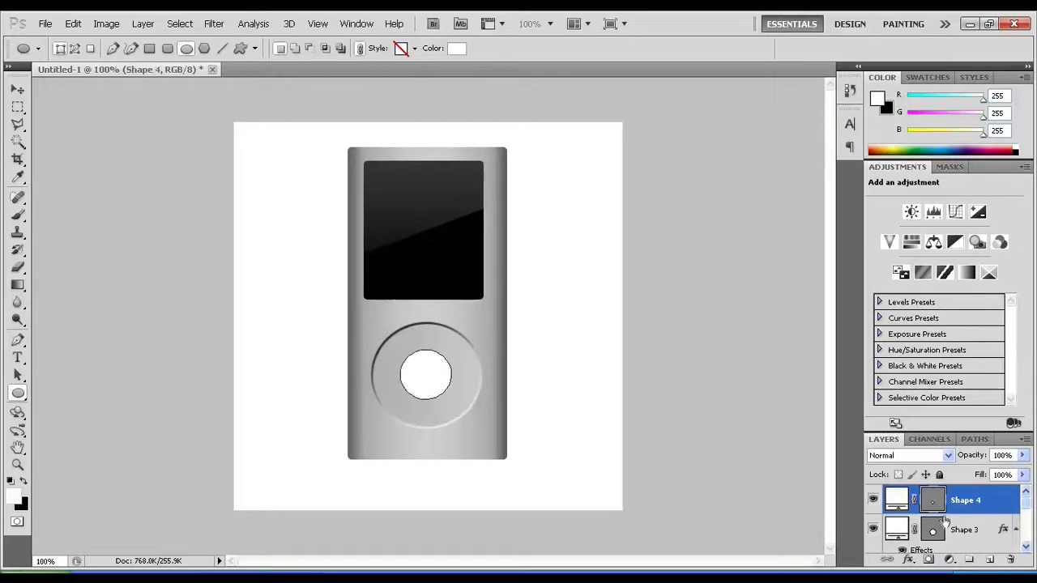
{"action": "left_click", "coordinate": [928, 559]}
{"action": "left_click", "coordinate": [924, 525]}
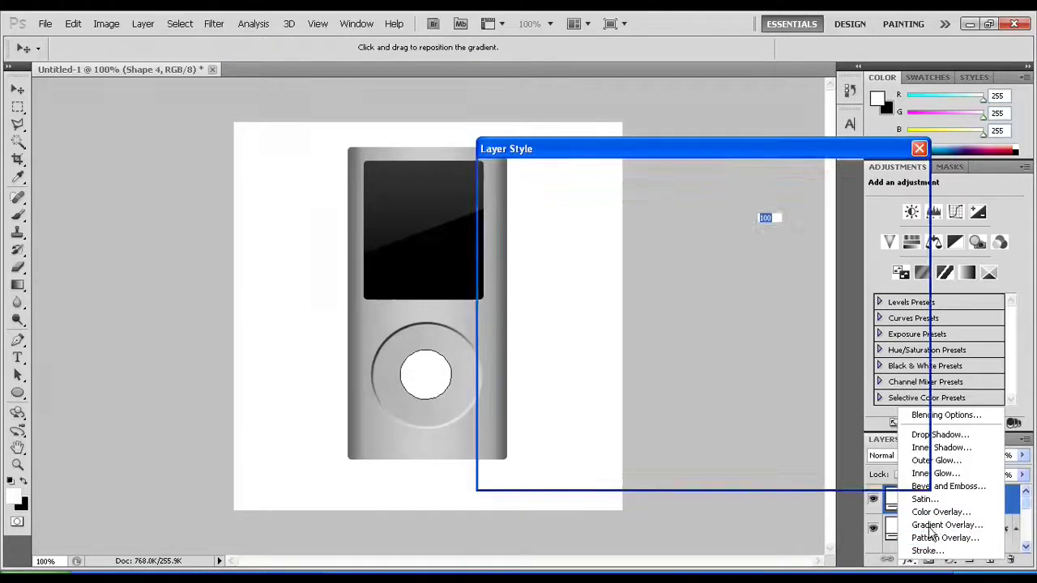
{"action": "left_click", "coordinate": [697, 231]}
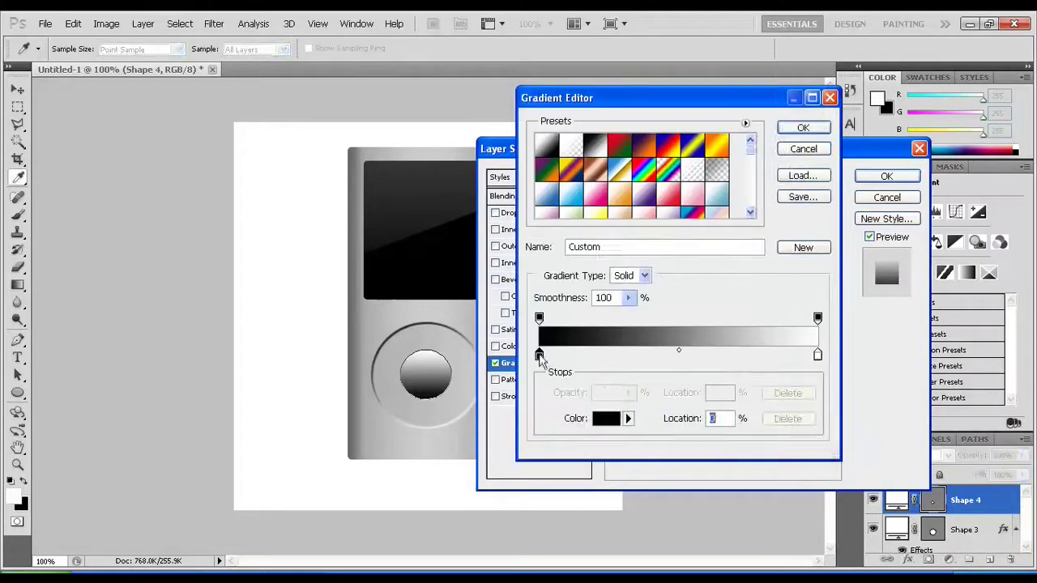
{"action": "left_click", "coordinate": [387, 314]}
{"action": "left_click", "coordinate": [932, 151]}
{"action": "double_click", "coordinate": [817, 354]}
{"action": "left_click", "coordinate": [374, 306]}
{"action": "left_click", "coordinate": [929, 152]}
{"action": "left_click", "coordinate": [800, 130]}
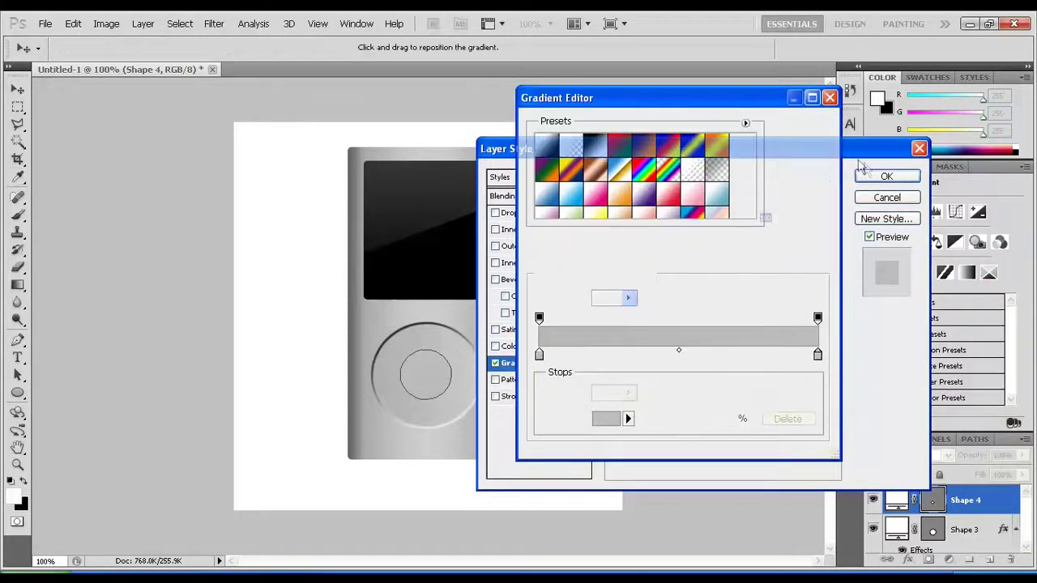
{"action": "left_click", "coordinate": [875, 172]}
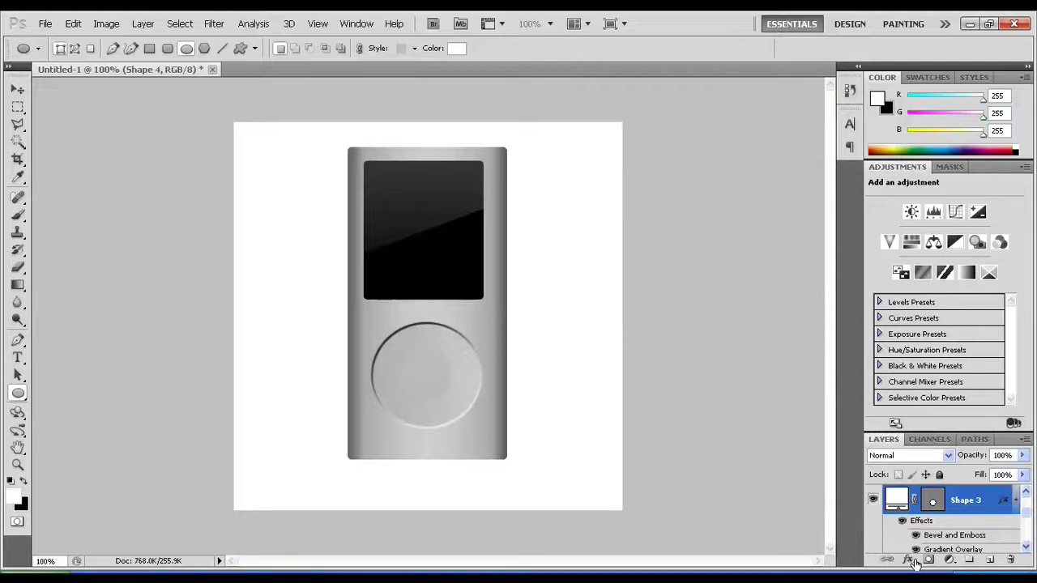
Recolour the right stop of the click wheel's gradient overlay to a new grey.
{"action": "left_click", "coordinate": [909, 559]}
{"action": "left_click", "coordinate": [931, 389]}
{"action": "left_click", "coordinate": [529, 363]}
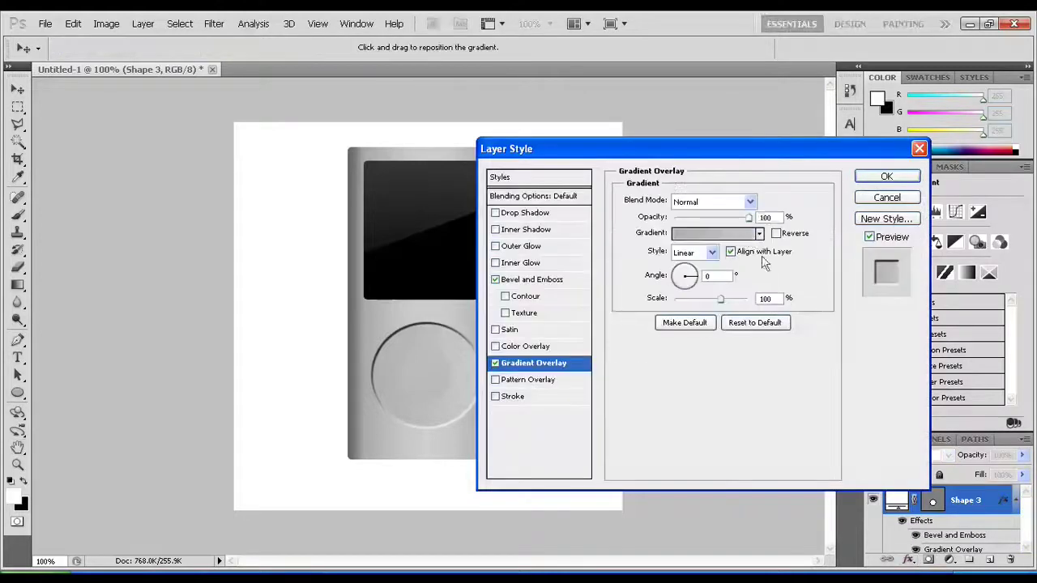
{"action": "left_click", "coordinate": [704, 225]}
{"action": "left_click", "coordinate": [818, 354]}
{"action": "double_click", "coordinate": [818, 354]}
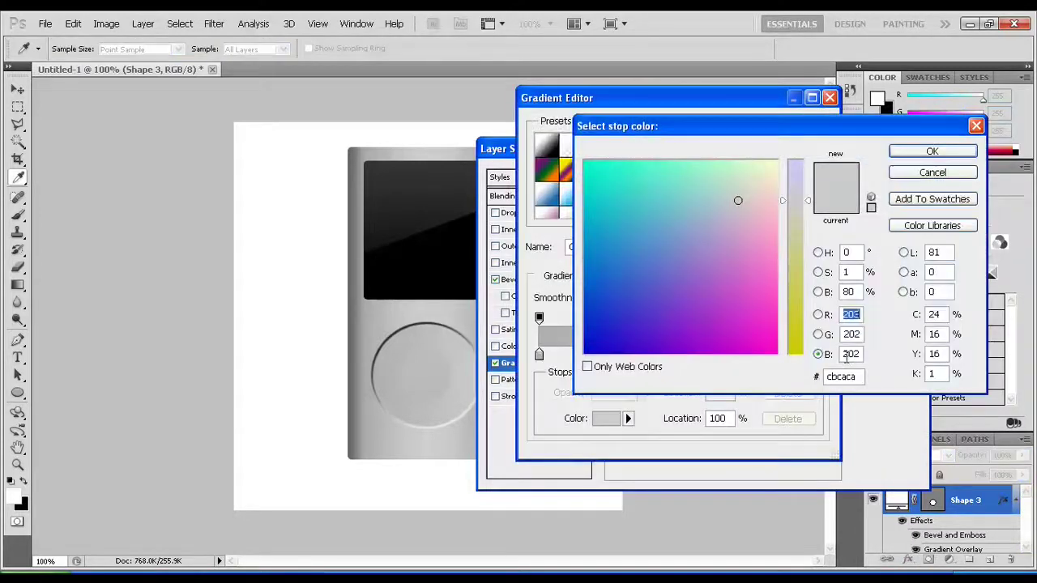
{"action": "left_click", "coordinate": [932, 152]}
{"action": "left_click", "coordinate": [799, 127]}
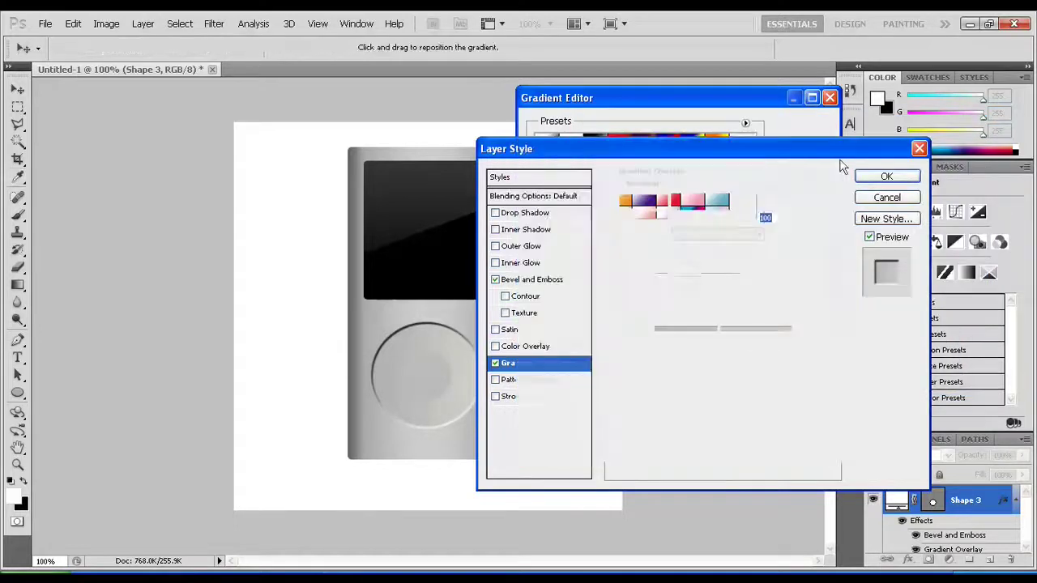
{"action": "left_click", "coordinate": [891, 174]}
Add a Bevel and Emboss set to Emboss on the centre button layer Shape 4.
{"action": "left_click", "coordinate": [989, 502]}
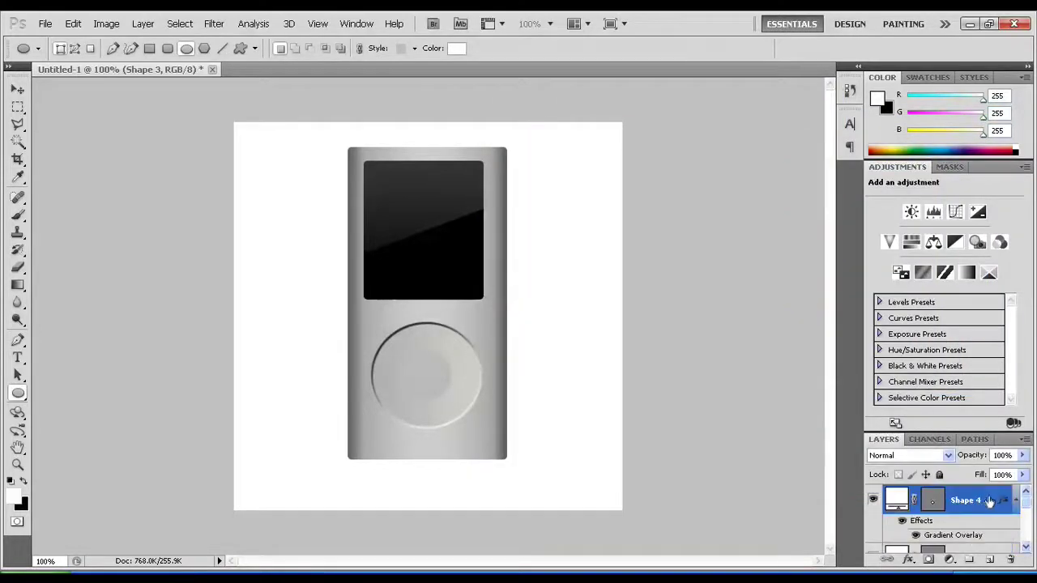
{"action": "left_click", "coordinate": [911, 561]}
{"action": "left_click", "coordinate": [939, 397]}
{"action": "left_click", "coordinate": [534, 280]}
{"action": "left_click", "coordinate": [710, 202]}
{"action": "left_click", "coordinate": [716, 242]}
{"action": "left_click", "coordinate": [886, 176]}
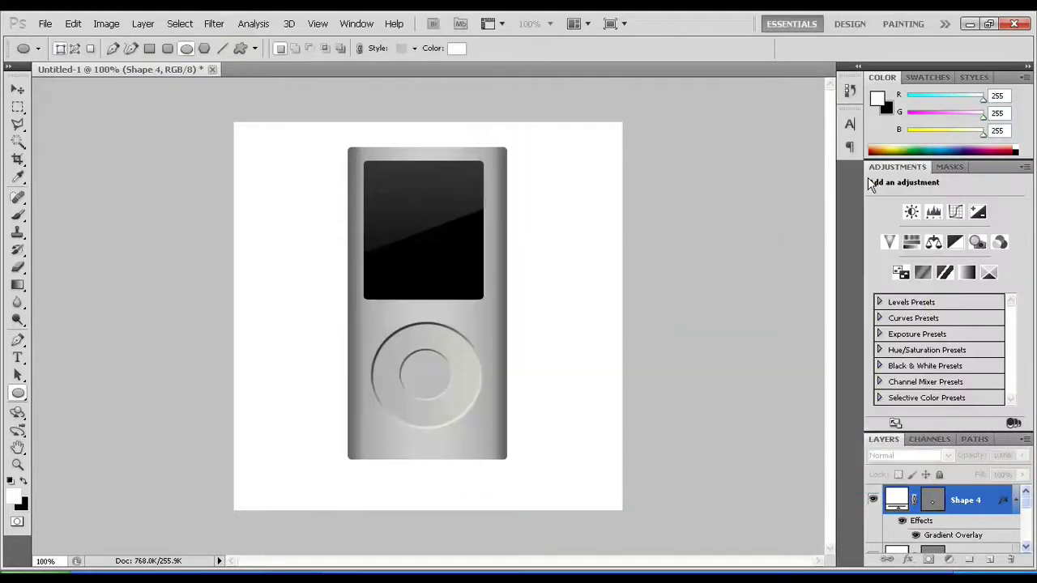
Add a new empty layer for an icon and choose the Custom Shape tool.
{"action": "left_click", "coordinate": [989, 559]}
{"action": "right_click", "coordinate": [17, 393]}
{"action": "left_click", "coordinate": [91, 462]}
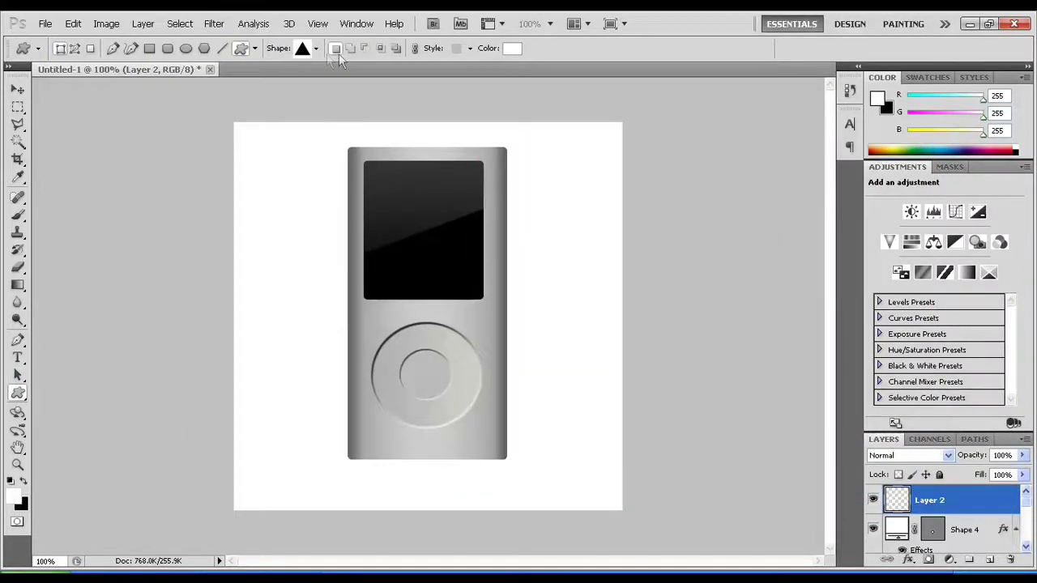
Set the icon shape fill colour to dark grey.
{"action": "left_click", "coordinate": [512, 48]}
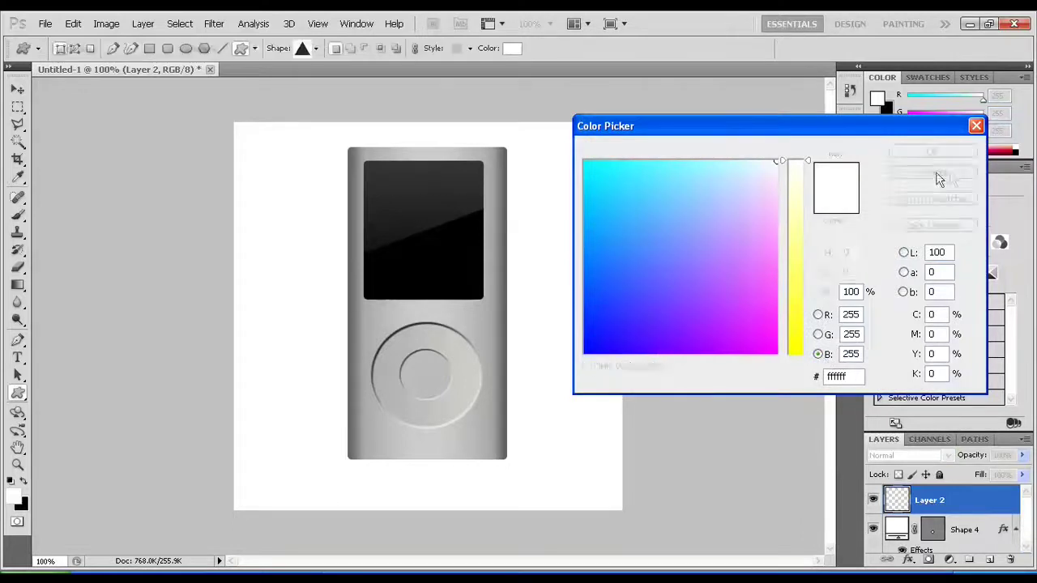
{"action": "mouse_move", "coordinate": [771, 162]}
{"action": "left_mouse_down"}
{"action": "mouse_move", "coordinate": [671, 316]}
{"action": "mouse_move", "coordinate": [752, 188]}
{"action": "left_mouse_up"}
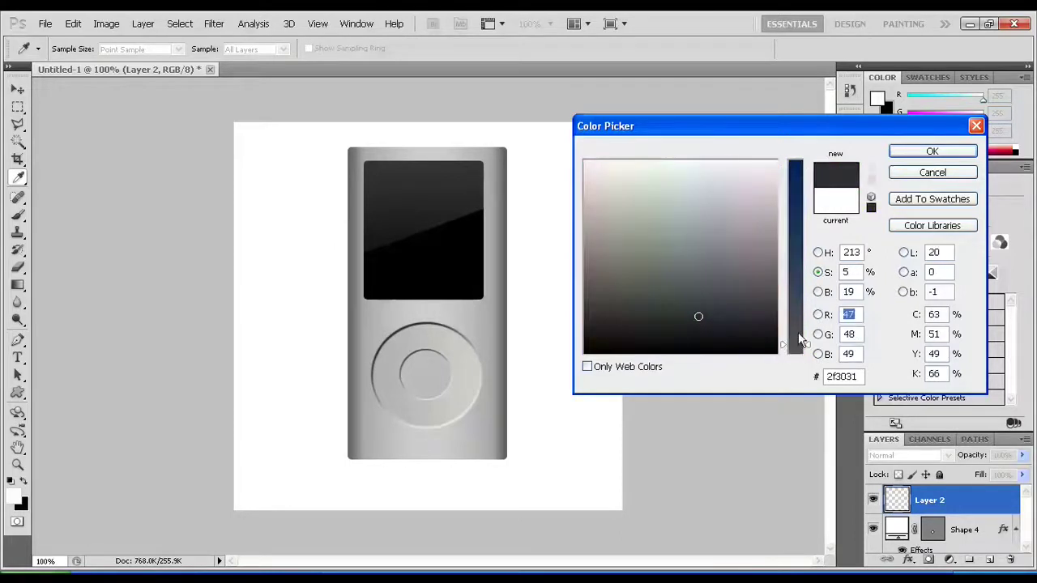
{"action": "left_click_drag", "start_coordinate": [709, 273], "coordinate": [710, 254]}
{"action": "key", "text": "Return"}
{"action": "key", "text": "u"}
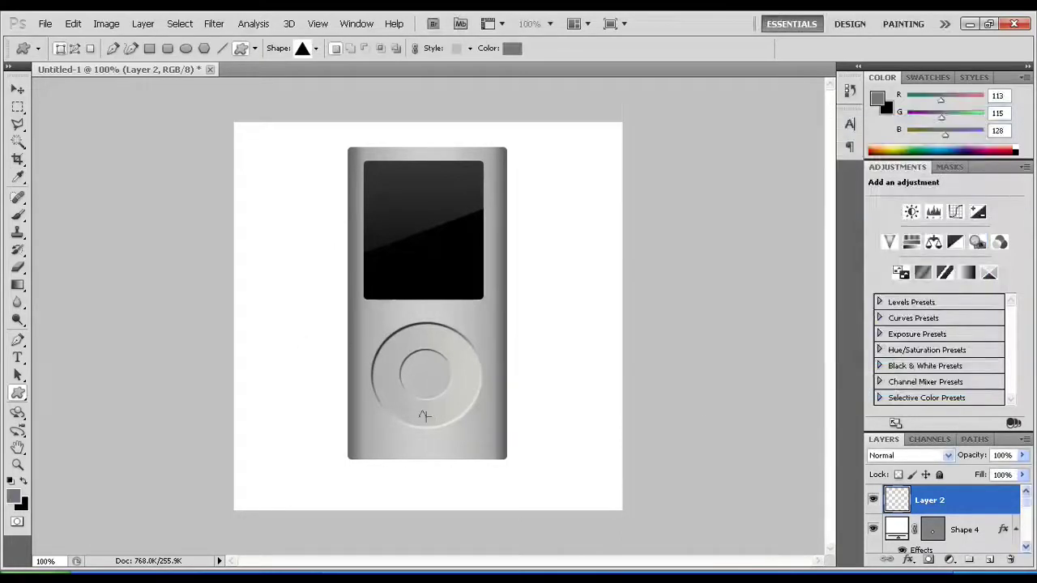
Strip the style from the triangle and rotate it to point right.
{"action": "left_click", "coordinate": [459, 50]}
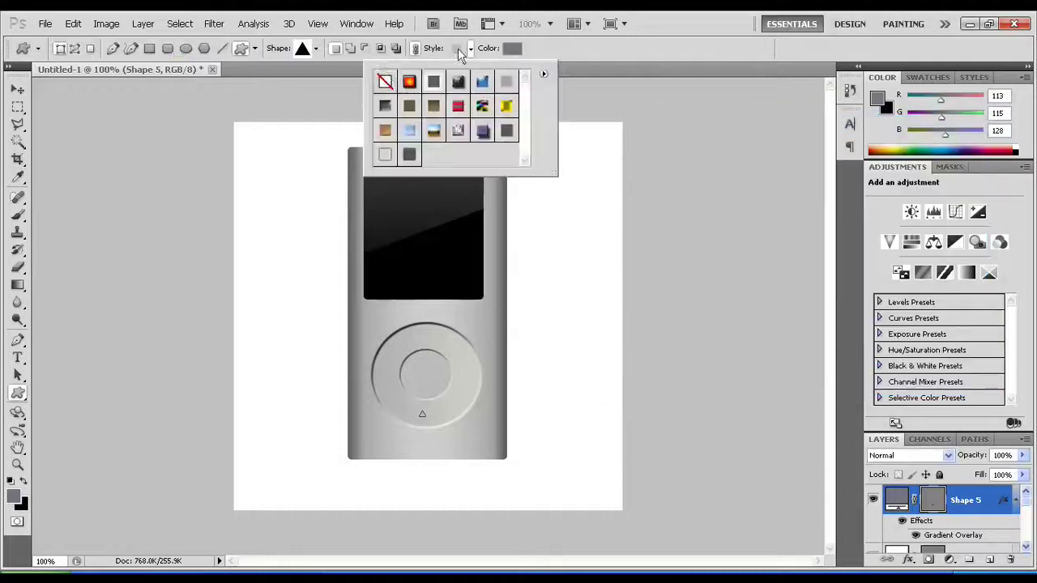
{"action": "left_click", "coordinate": [384, 81]}
{"action": "key", "text": "v"}
{"action": "left_click", "coordinate": [72, 24]}
{"action": "left_click", "coordinate": [328, 409]}
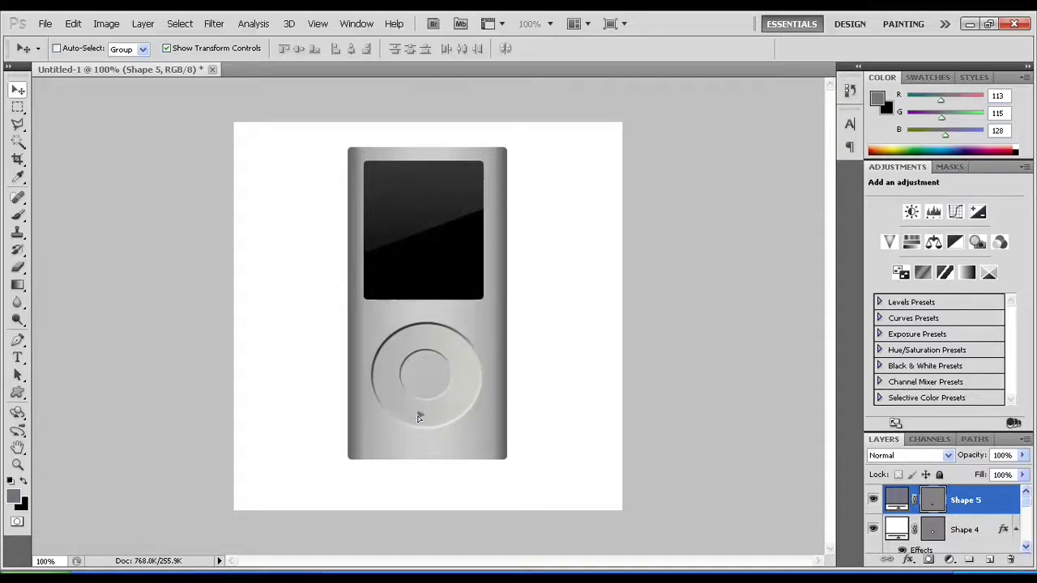
Duplicate the triangle layer and merge both triangles into one layer.
{"action": "right_click", "coordinate": [963, 498]}
{"action": "left_click", "coordinate": [931, 238]}
{"action": "key", "text": "Return"}
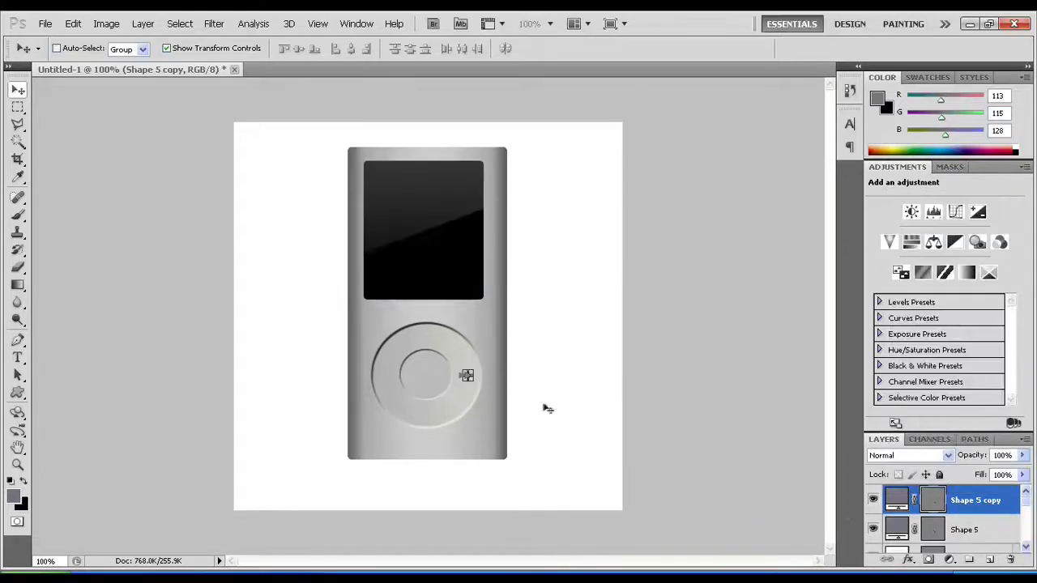
{"action": "left_click", "coordinate": [987, 527], "text": "ctrl"}
{"action": "right_click", "coordinate": [987, 527]}
{"action": "left_click", "coordinate": [899, 492]}
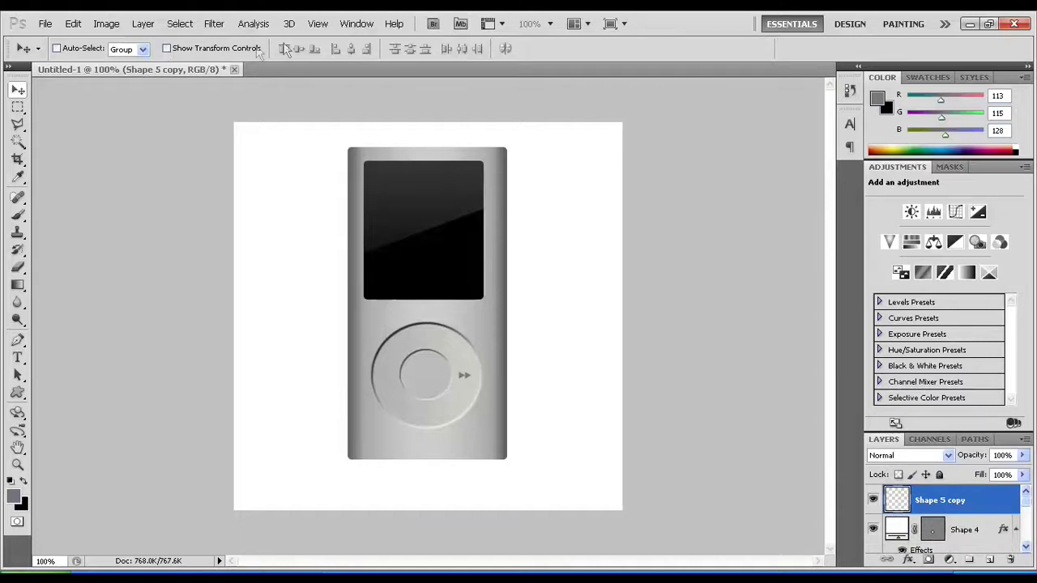
Draw a line bar beside the double triangle and merge them into a next-track icon.
{"action": "key", "text": "u"}
{"action": "key", "text": "ctrl+shift+alt+n"}
{"action": "key", "text": "shift+u"}
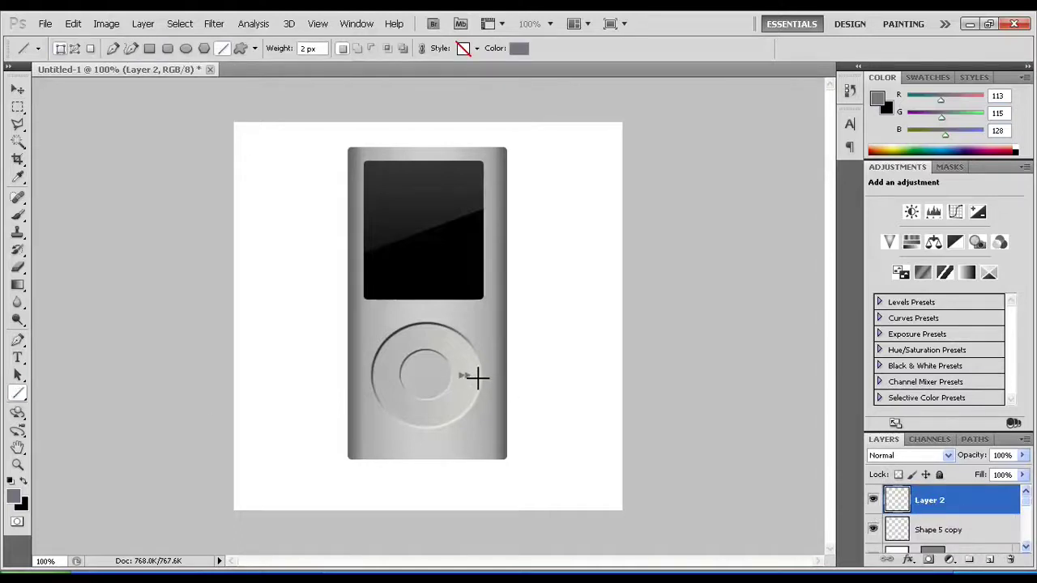
{"action": "left_click_drag", "start_coordinate": [471, 372], "coordinate": [471, 380]}
{"action": "left_click", "coordinate": [18, 90]}
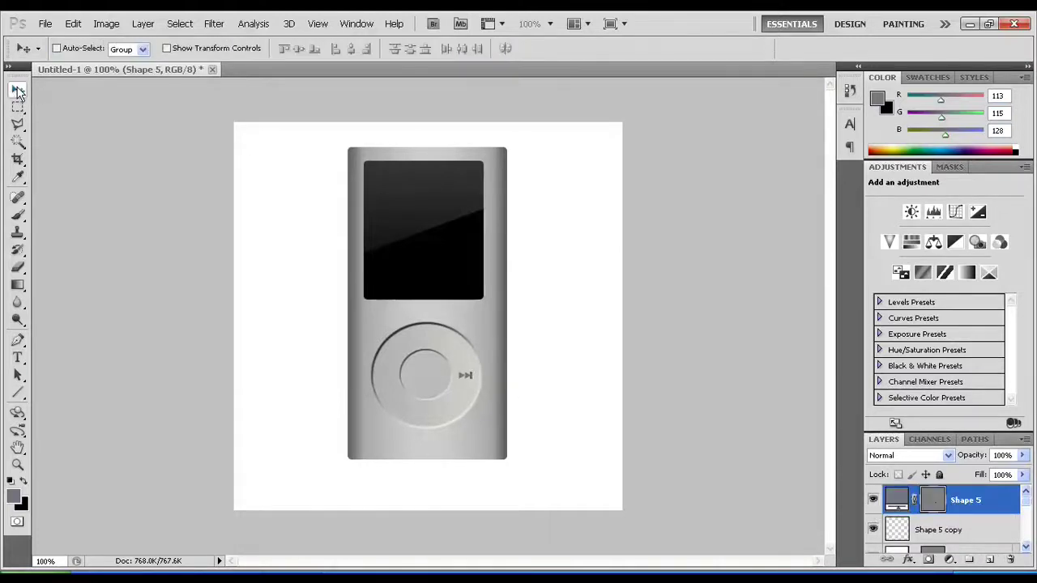
{"action": "right_click", "coordinate": [983, 503]}
{"action": "left_click", "coordinate": [931, 458]}
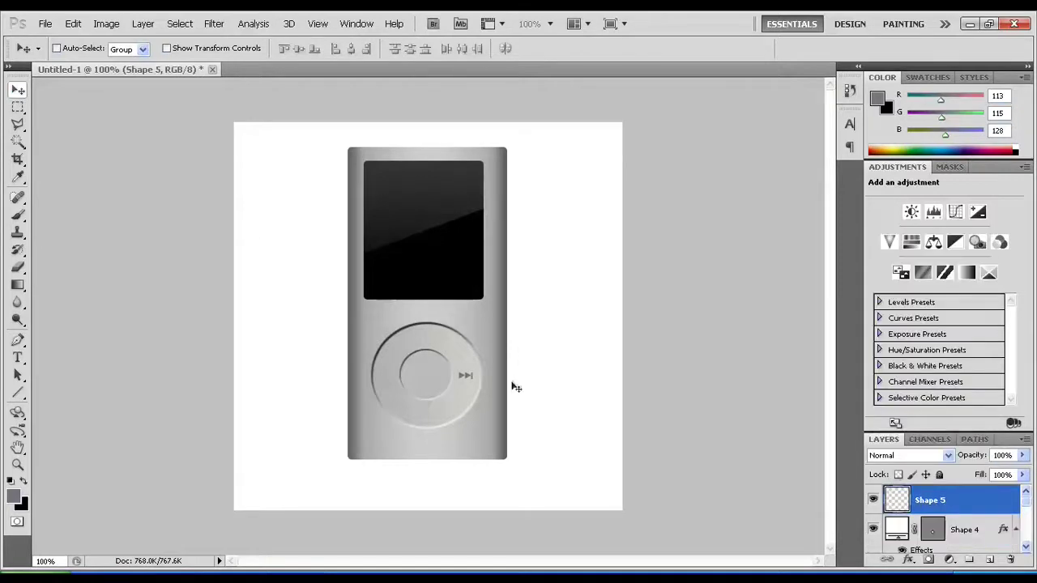
Duplicate the next-track icon and flip it horizontally into a previous-track icon.
{"action": "right_click", "coordinate": [995, 503]}
{"action": "left_click", "coordinate": [907, 245]}
{"action": "key", "text": "Return"}
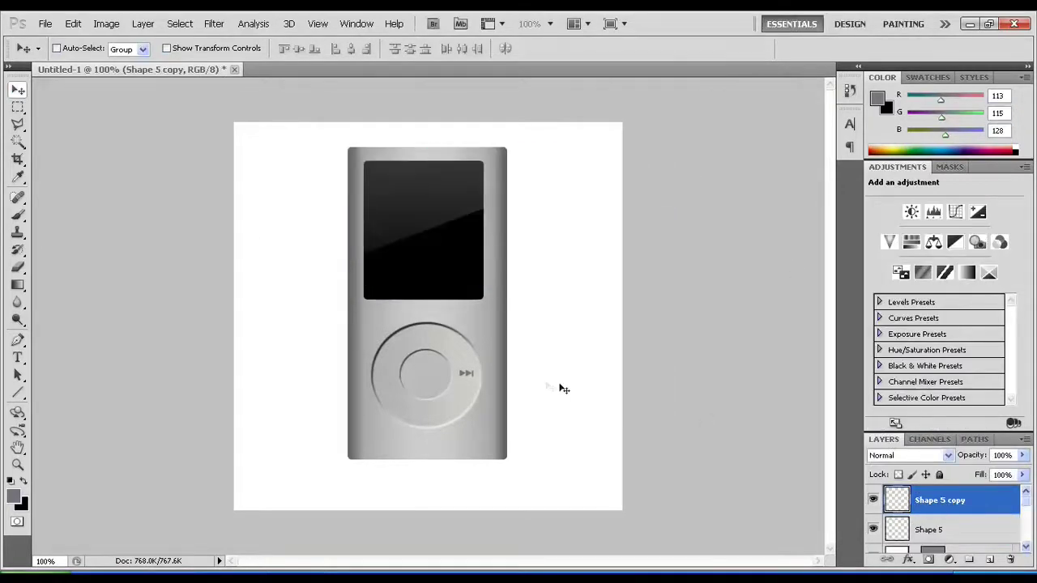
{"action": "left_click", "coordinate": [73, 23]}
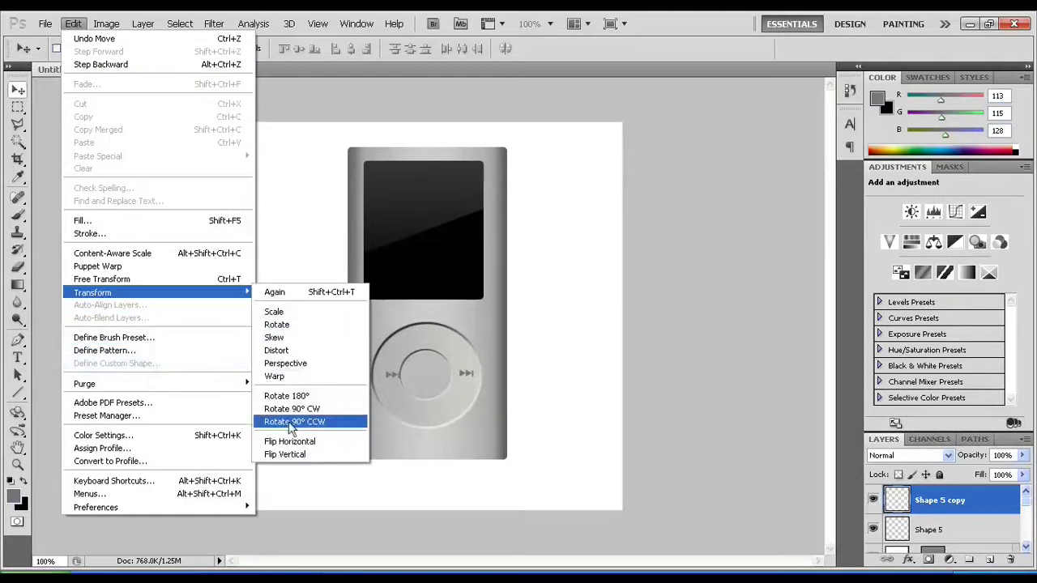
{"action": "left_click", "coordinate": [301, 440]}
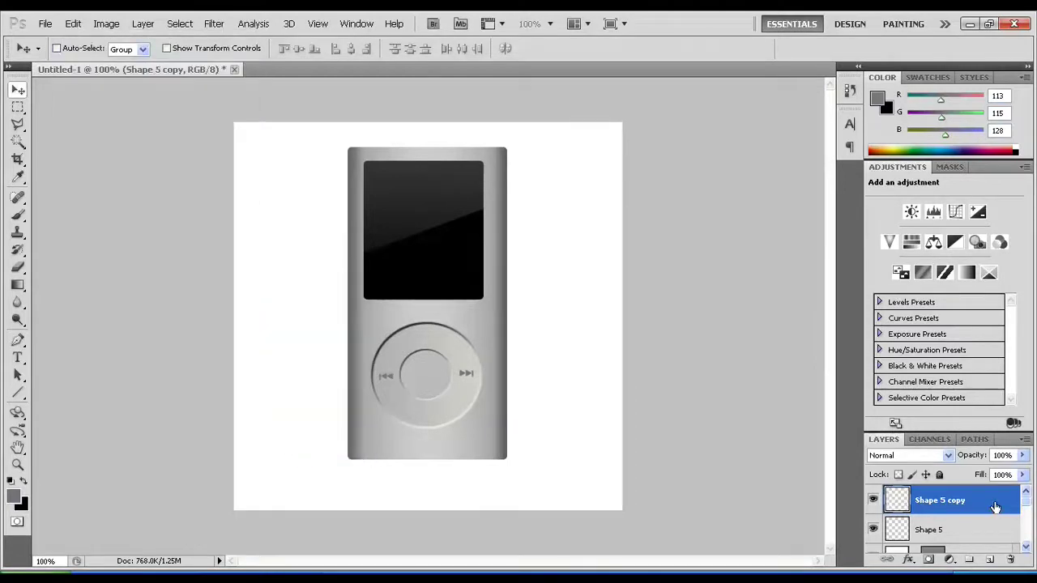
Letter MENU at the top of the click wheel and browse the font list for it.
{"action": "type", "text": "t"}
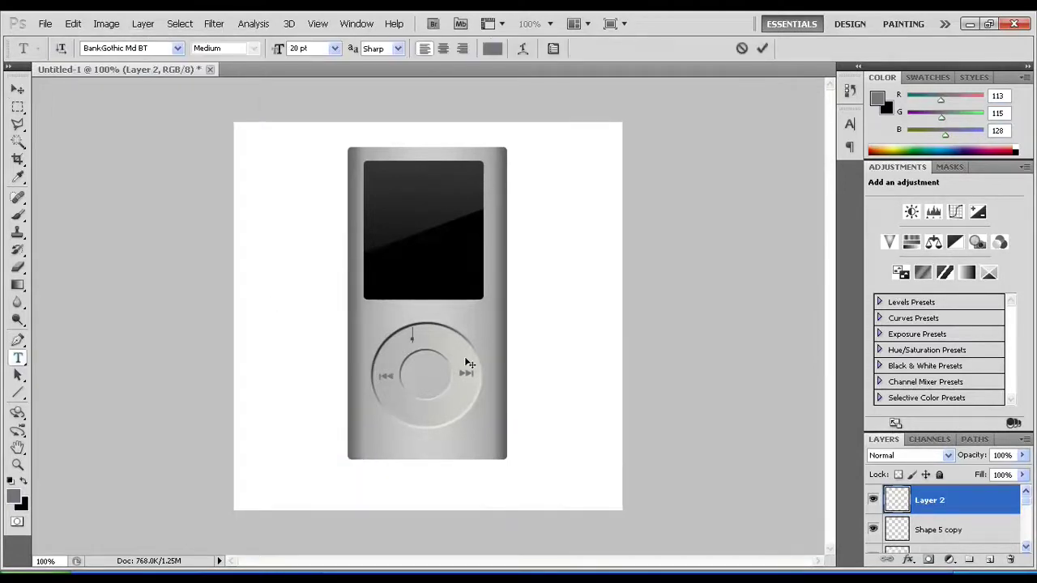
{"action": "type", "text": "MENU"}
{"action": "left_click", "coordinate": [177, 48]}
{"action": "scroll", "coordinate": [211, 308], "scroll_direction": "down", "scroll_amount": 5}
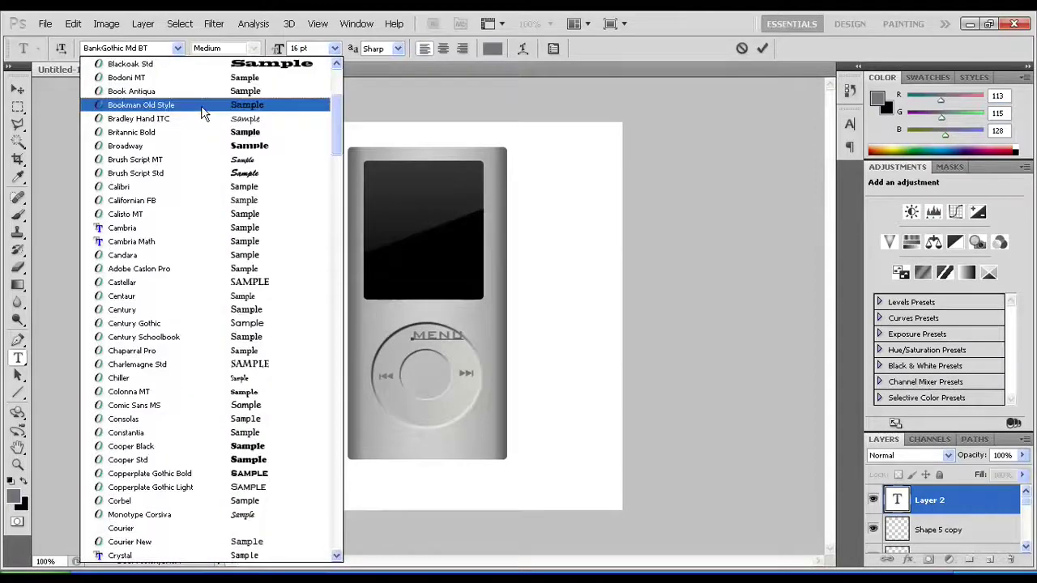
{"action": "left_click", "coordinate": [148, 48]}
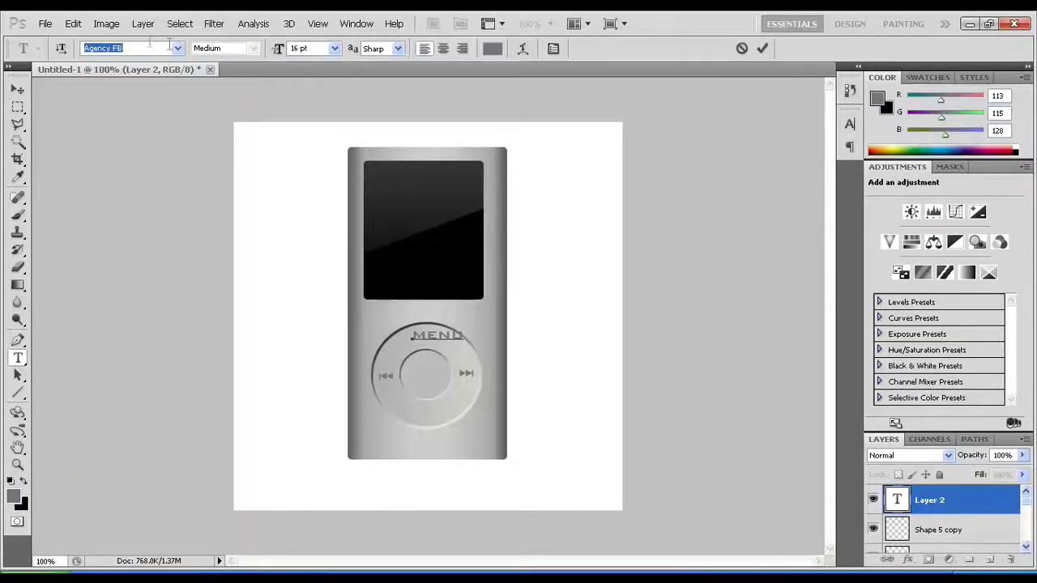
{"action": "left_click", "coordinate": [177, 48]}
{"action": "left_click_drag", "start_coordinate": [337, 89], "coordinate": [354, 292]}
{"action": "left_click", "coordinate": [328, 492]}
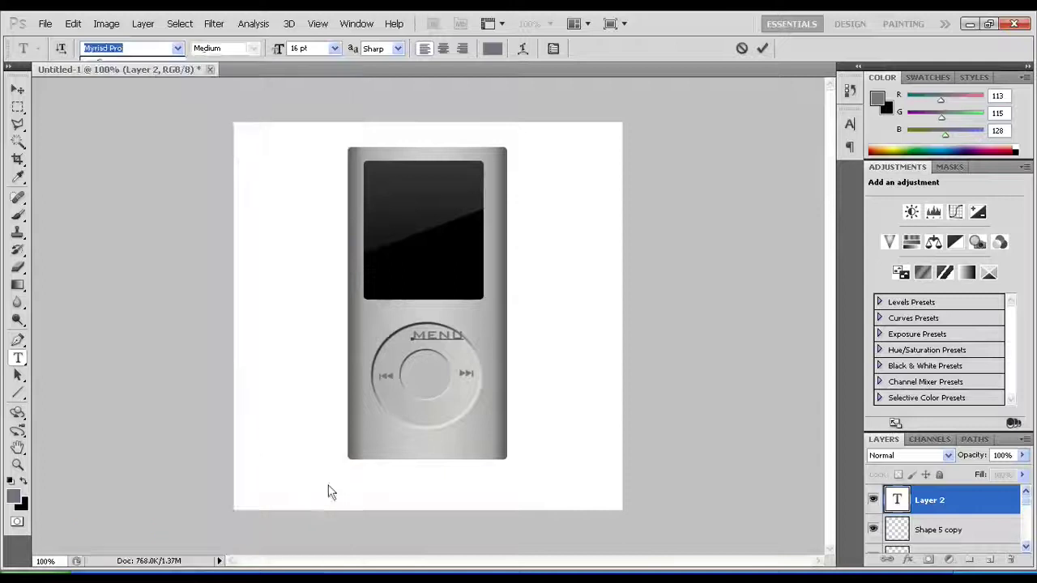
Enter the font name for MENU, commit the text, and add an empty new layer.
{"action": "left_click", "coordinate": [113, 48]}
{"action": "type", "text": "Myr"}
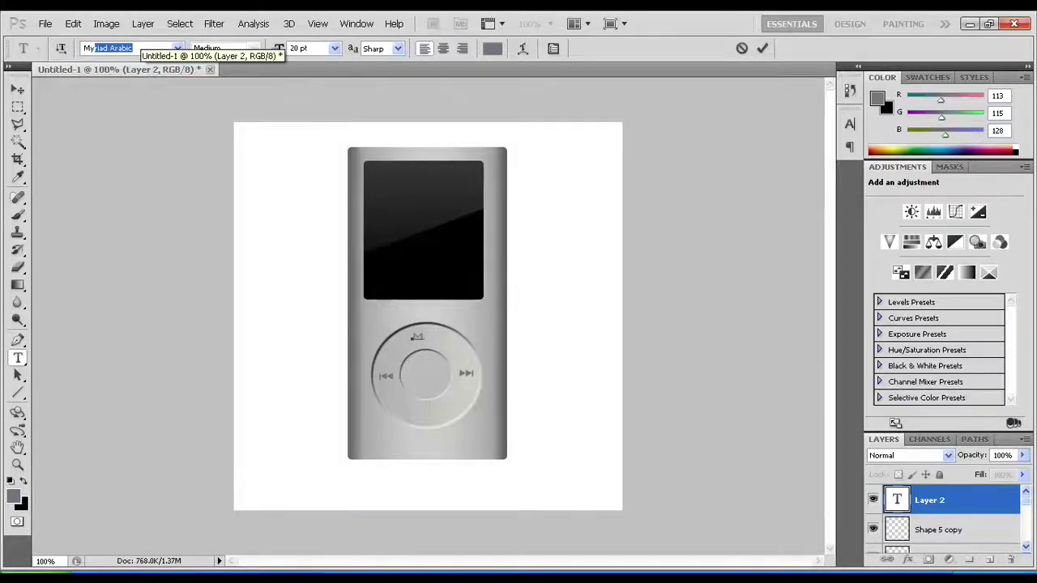
{"action": "type", "text": "iad"}
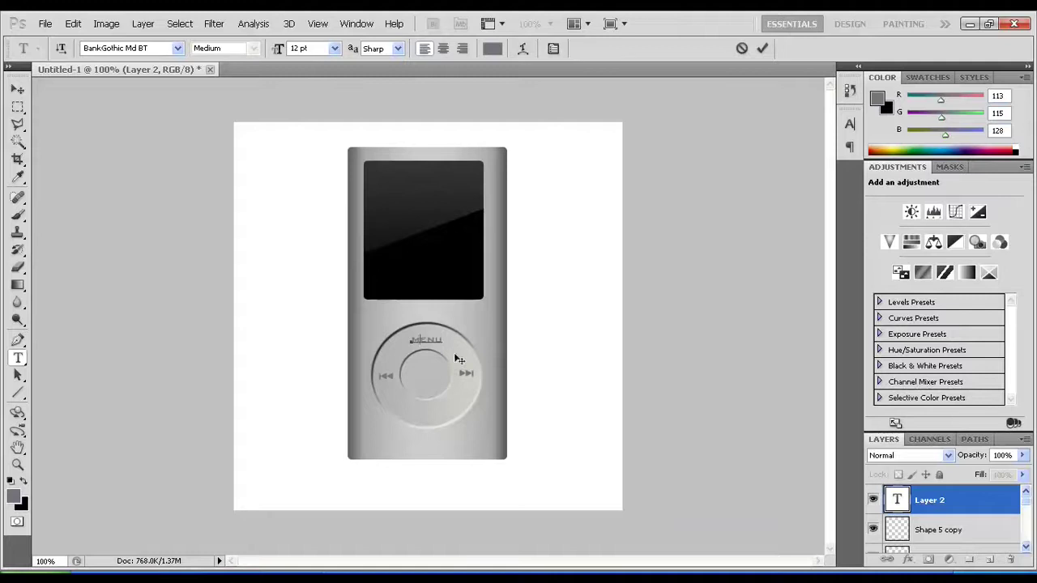
{"action": "key", "text": "ctrl+Return"}
{"action": "key", "text": "v"}
{"action": "key", "text": "ctrl+shift+alt+n"}
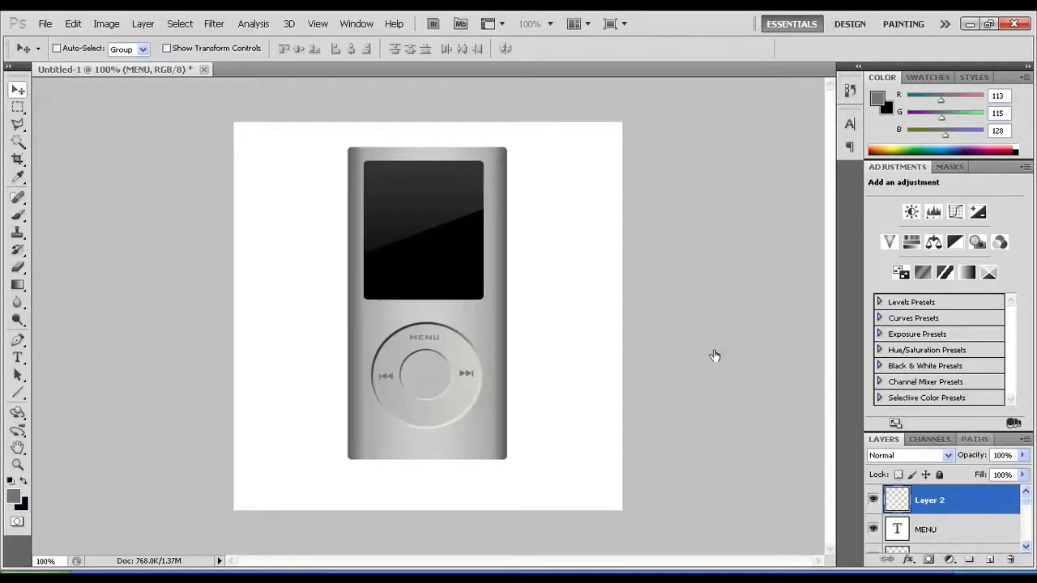
Draw a small play triangle at the bottom of the click wheel with the Custom Shape tool.
{"action": "right_click", "coordinate": [18, 393]}
{"action": "left_click", "coordinate": [64, 466]}
{"action": "left_click_drag", "start_coordinate": [416, 409], "coordinate": [424, 419]}
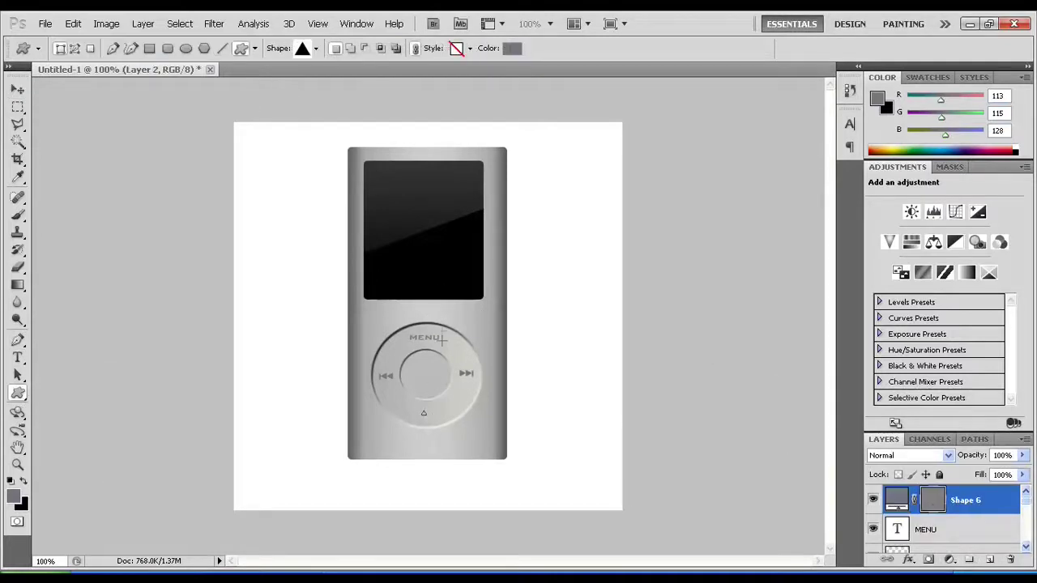
{"action": "left_click", "coordinate": [73, 23]}
{"action": "key", "text": "Escape"}
{"action": "key", "text": "v"}
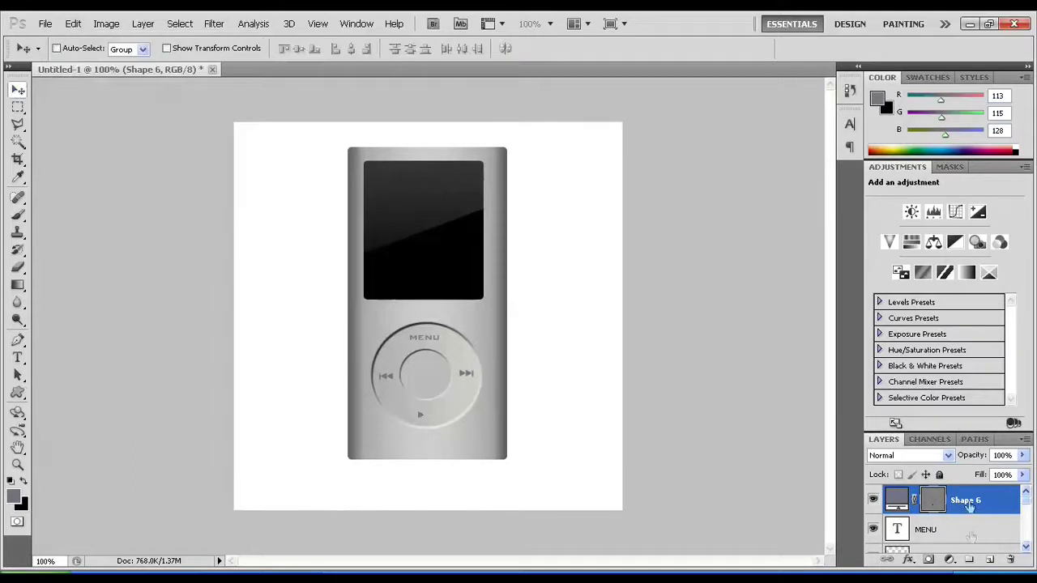
On a new layer, draw a pause bar beside the triangle and duplicate it.
{"action": "key", "text": "ctrl+shift+alt+n"}
{"action": "right_click", "coordinate": [18, 394]}
{"action": "left_click", "coordinate": [65, 451]}
{"action": "left_click_drag", "start_coordinate": [427, 410], "coordinate": [427, 419]}
{"action": "right_click", "coordinate": [964, 500]}
{"action": "left_click", "coordinate": [922, 247]}
{"action": "key", "text": "Return"}
{"action": "key", "text": "v"}
Merge the two pause bar layers into a single layer.
{"action": "right_click", "coordinate": [1004, 509]}
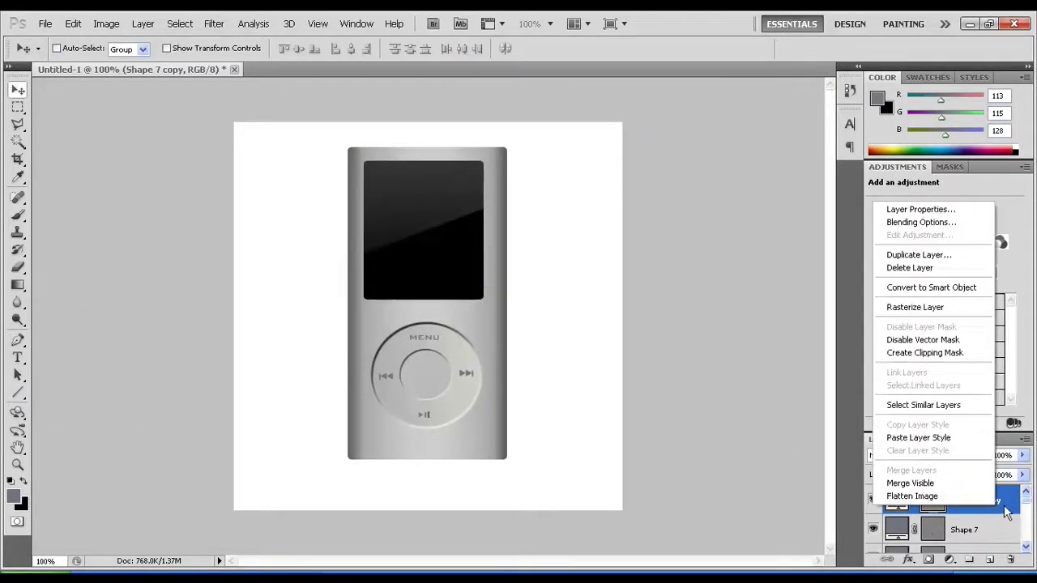
{"action": "key", "text": "Escape"}
{"action": "left_click", "coordinate": [964, 530], "text": "shift"}
{"action": "right_click", "coordinate": [972, 530]}
{"action": "key", "text": "Escape"}
{"action": "right_click", "coordinate": [977, 531]}
{"action": "key", "text": "ctrl+e"}
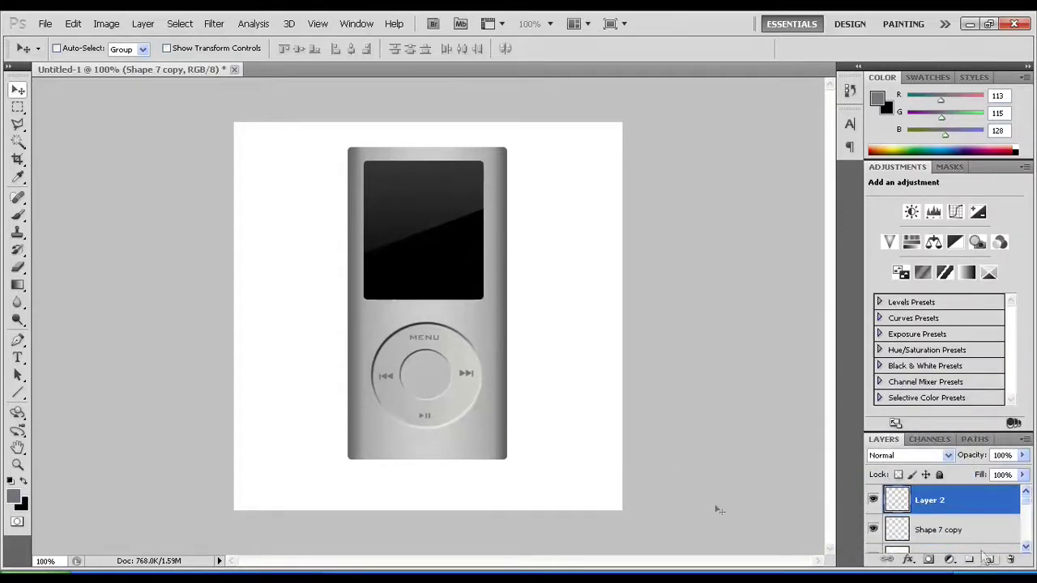
{"action": "left_click", "coordinate": [964, 510]}
Select a thin strip along the player's right edge and set a near-white foreground colour.
{"action": "key", "text": "m"}
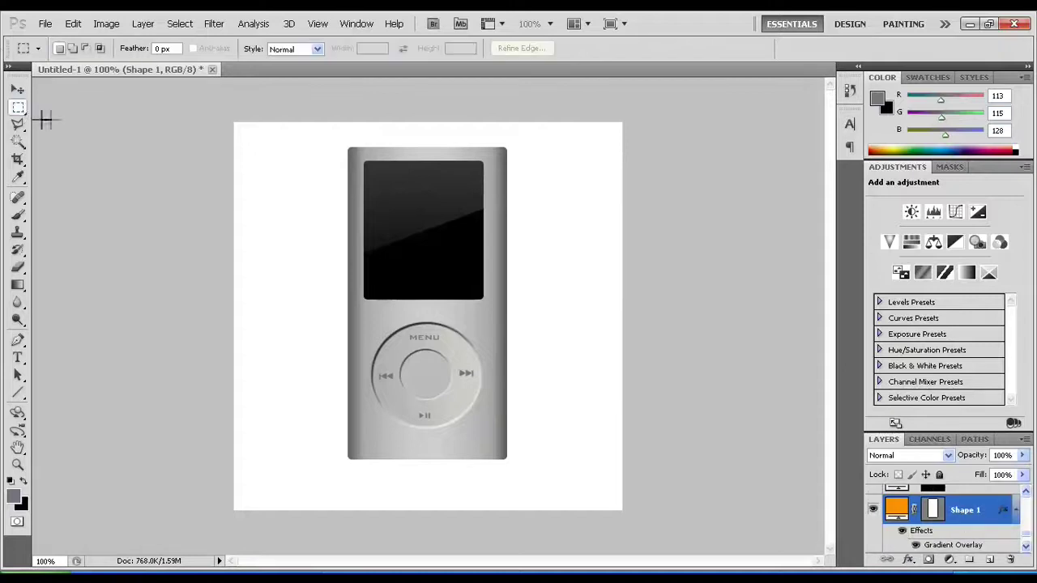
{"action": "left_click_drag", "start_coordinate": [510, 451], "coordinate": [512, 461]}
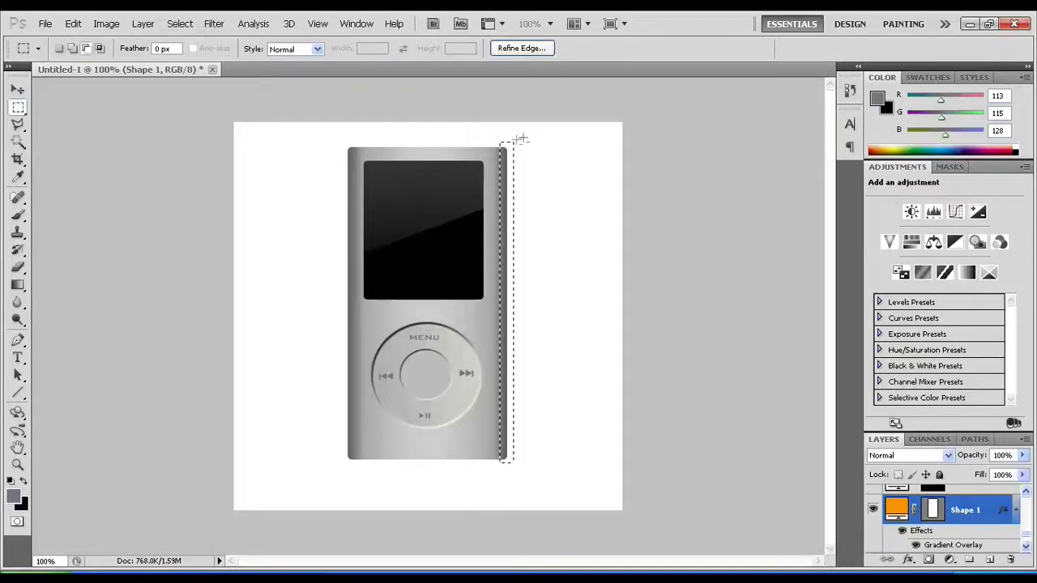
{"action": "key", "text": "ctrl+plus"}
{"action": "left_click", "coordinate": [18, 285]}
{"action": "left_click", "coordinate": [13, 496]}
{"action": "left_click", "coordinate": [585, 159]}
{"action": "left_click_drag", "start_coordinate": [616, 155], "coordinate": [705, 162]}
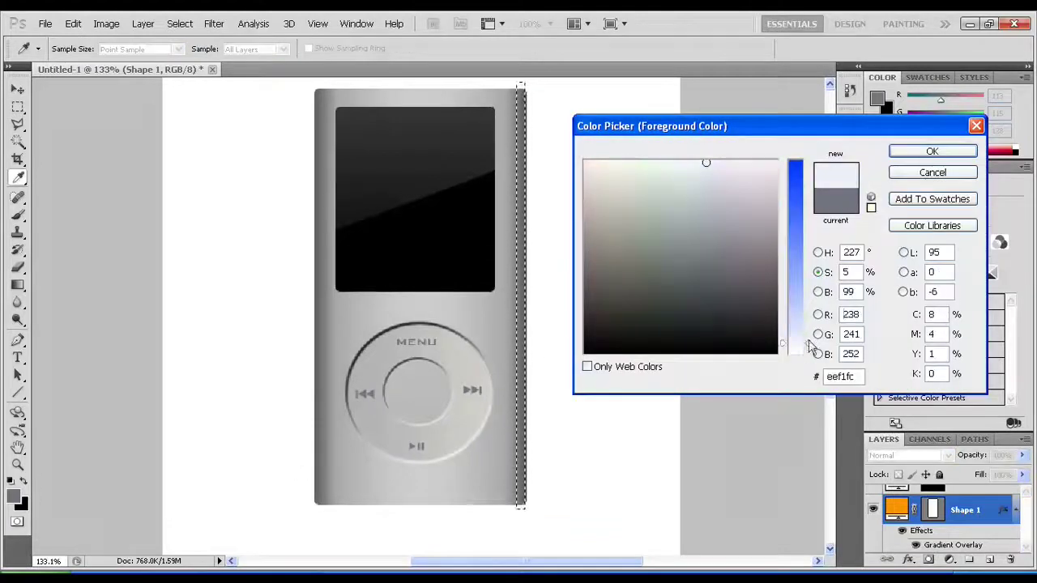
{"action": "left_click", "coordinate": [932, 152]}
Rasterize the Shape 1 body layer and start the highlight strip on a new Layer 2.
{"action": "right_click", "coordinate": [964, 510]}
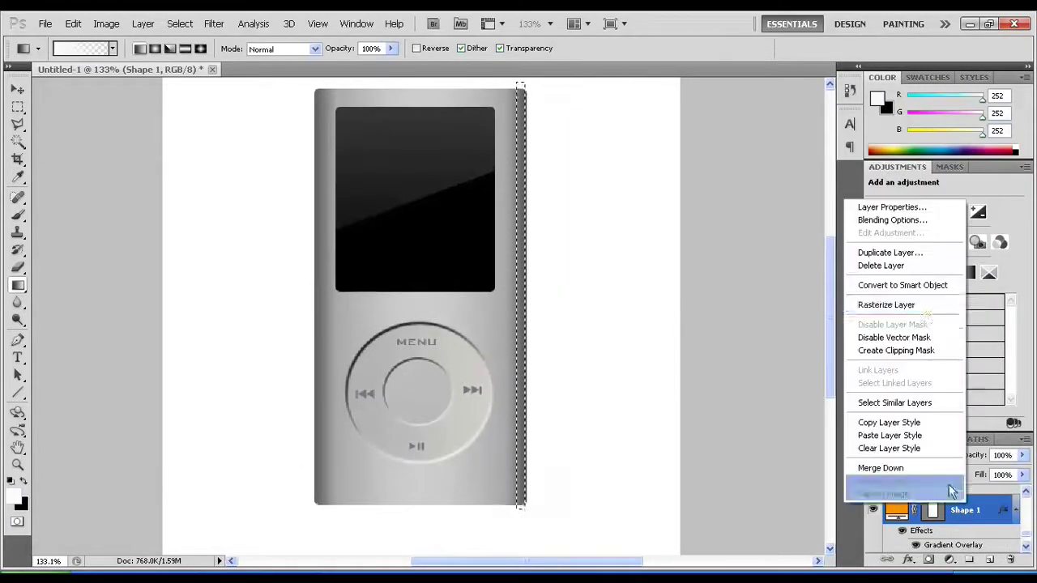
{"action": "left_click", "coordinate": [883, 303]}
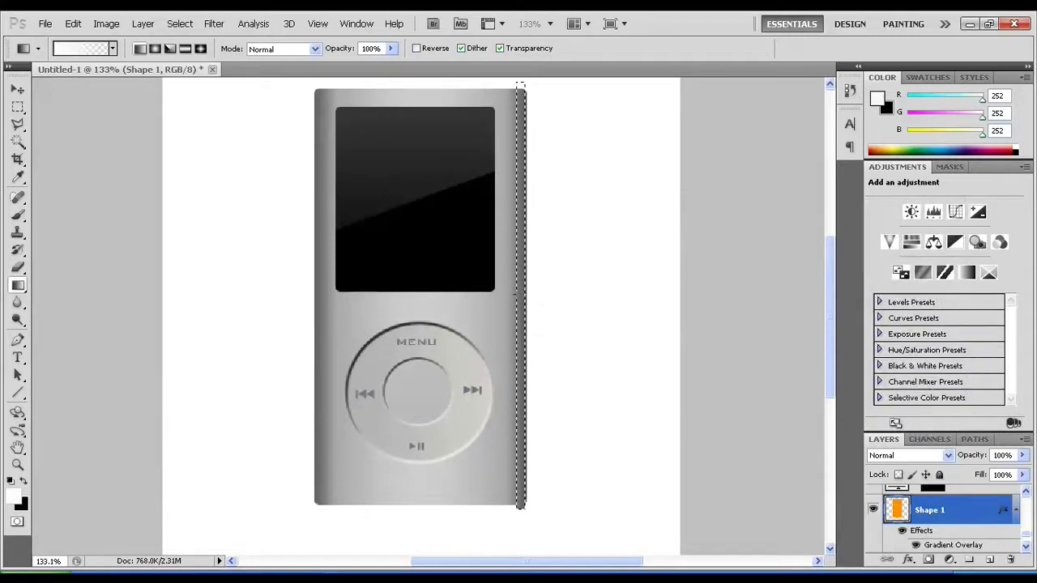
{"action": "left_click", "coordinate": [989, 560]}
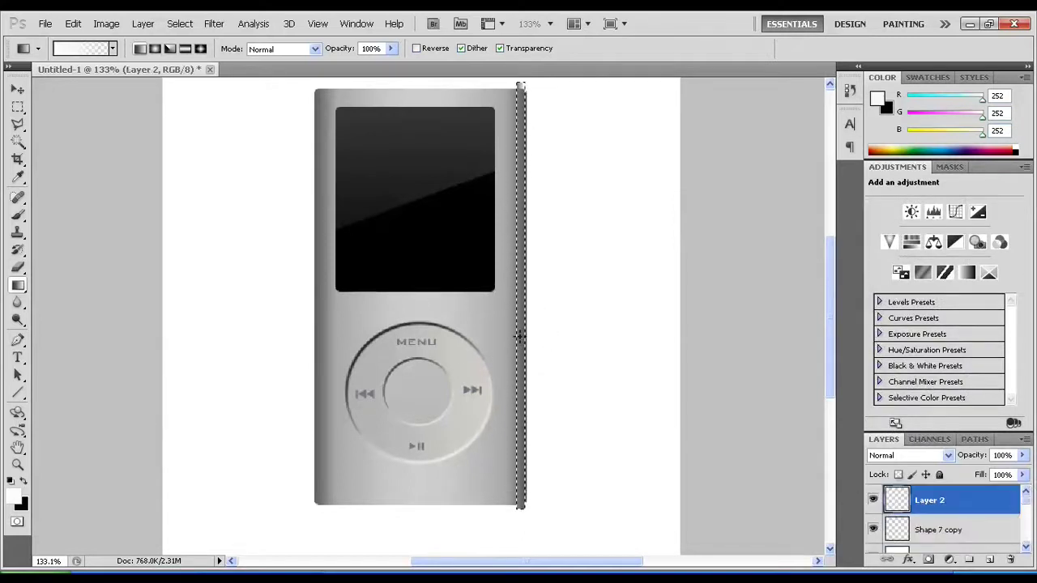
{"action": "left_click", "coordinate": [18, 268]}
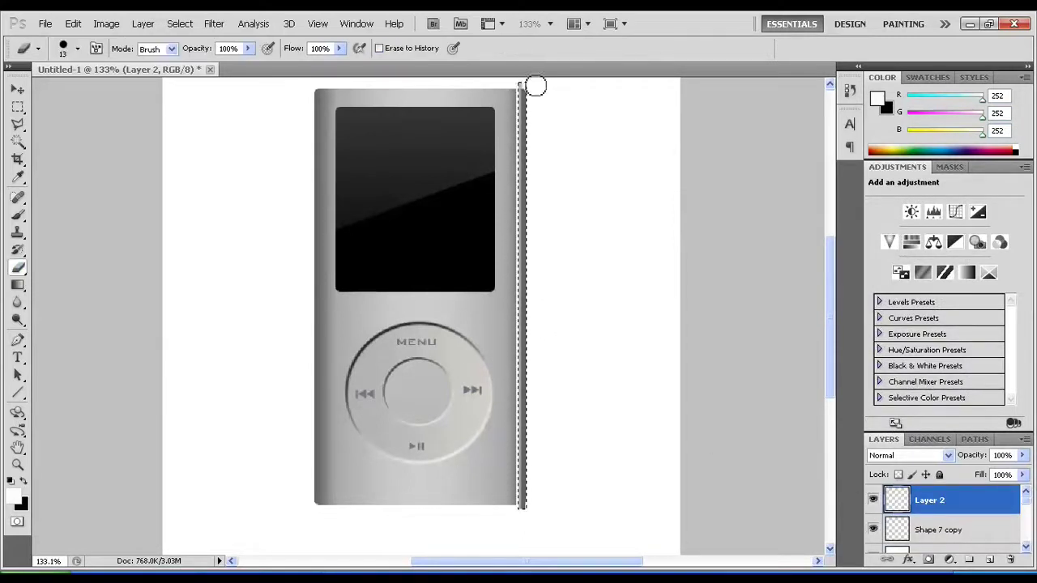
{"action": "left_click", "coordinate": [17, 89]}
{"action": "key", "text": "ctrl+t"}
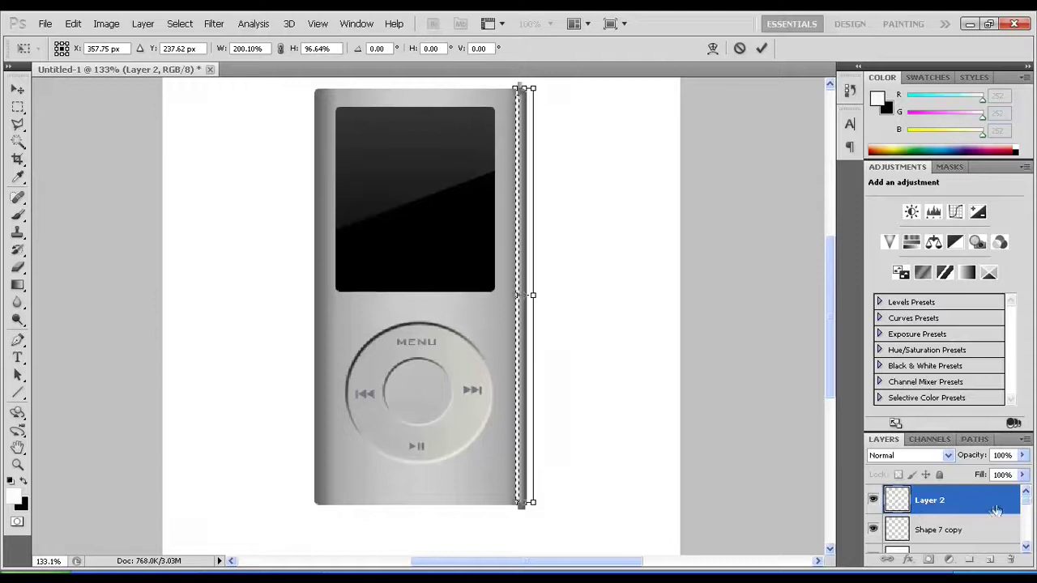
Commit the strip transform, duplicate the strip, and move the copy to the left edge.
{"action": "key", "text": "Return"}
{"action": "right_click", "coordinate": [931, 500]}
{"action": "left_click", "coordinate": [871, 247]}
{"action": "key", "text": "Return"}
{"action": "left_click_drag", "start_coordinate": [583, 259], "coordinate": [387, 265]}
{"action": "key", "text": "alt+Right"}
{"action": "key", "text": "alt+Right"}
{"action": "key", "text": "alt+Right"}
{"action": "key", "text": "alt+Right"}
{"action": "key", "text": "alt+Right"}
{"action": "key", "text": "alt+Right"}
{"action": "key", "text": "alt+Right"}
{"action": "key", "text": "alt+Right"}
Add MIKE'S DESIGNS text on a new layer at the player's lower left.
{"action": "left_click", "coordinate": [989, 559]}
{"action": "left_click", "coordinate": [17, 357]}
{"action": "left_click", "coordinate": [339, 484]}
{"action": "left_click", "coordinate": [340, 484]}
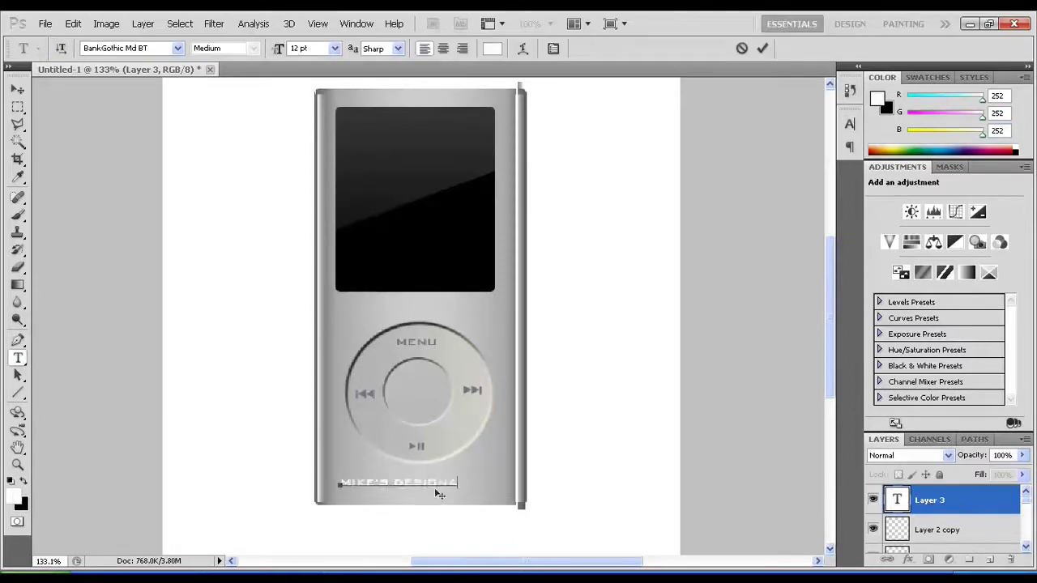
{"action": "left_click_drag", "start_coordinate": [478, 462], "coordinate": [467, 468]}
{"action": "scroll", "coordinate": [961, 537], "scroll_direction": "down", "scroll_amount": 1}
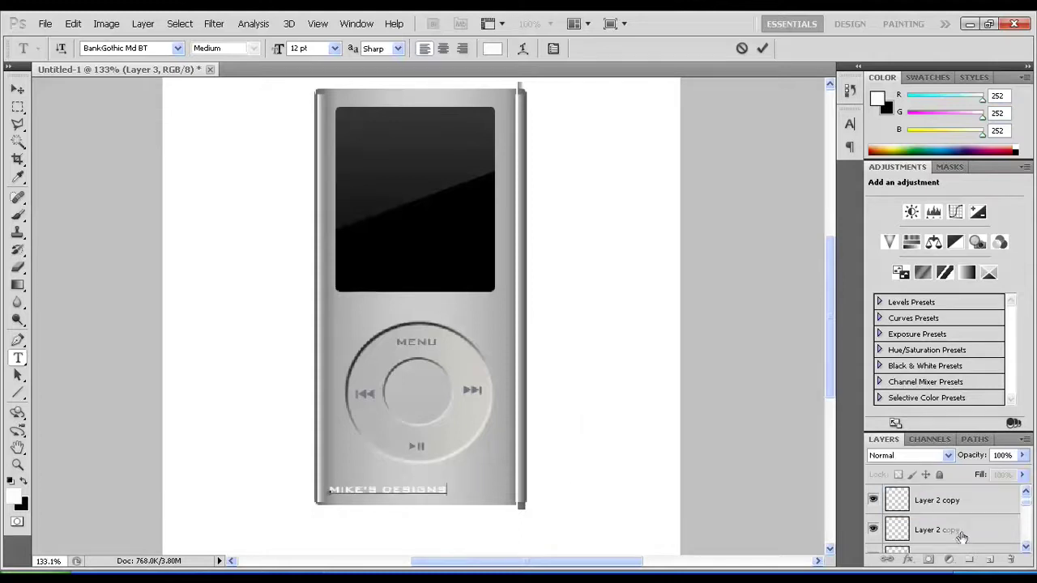
{"action": "left_click", "coordinate": [534, 299], "text": "ctrl"}
Move the Shape 1 body layer below Shape 2 in the layer stack.
{"action": "key", "text": "v"}
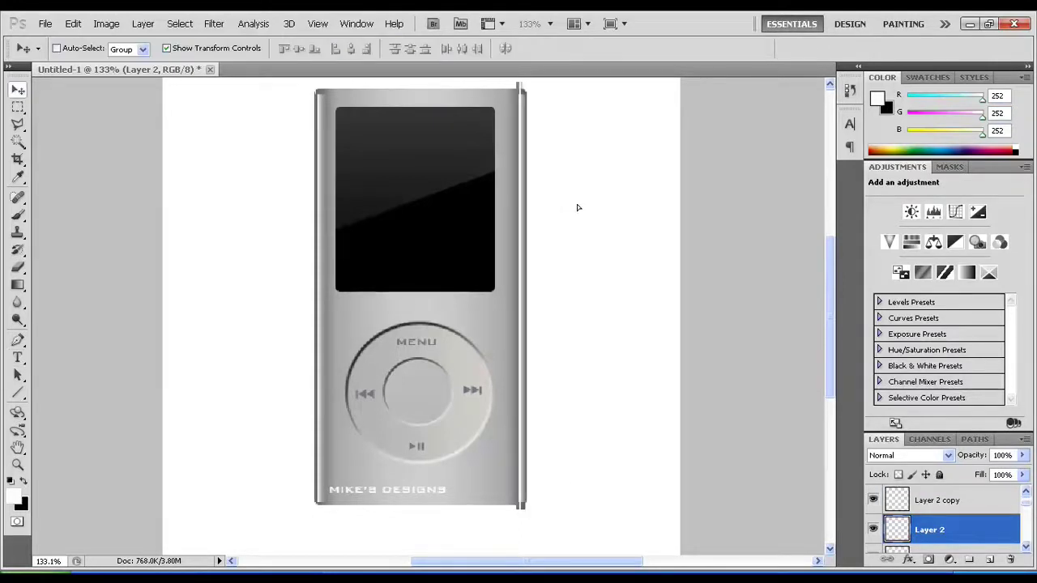
{"action": "left_click", "coordinate": [541, 267], "text": "ctrl"}
{"action": "scroll", "coordinate": [964, 537], "scroll_direction": "down", "scroll_amount": 2}
{"action": "left_click_drag", "start_coordinate": [956, 503], "coordinate": [956, 526]}
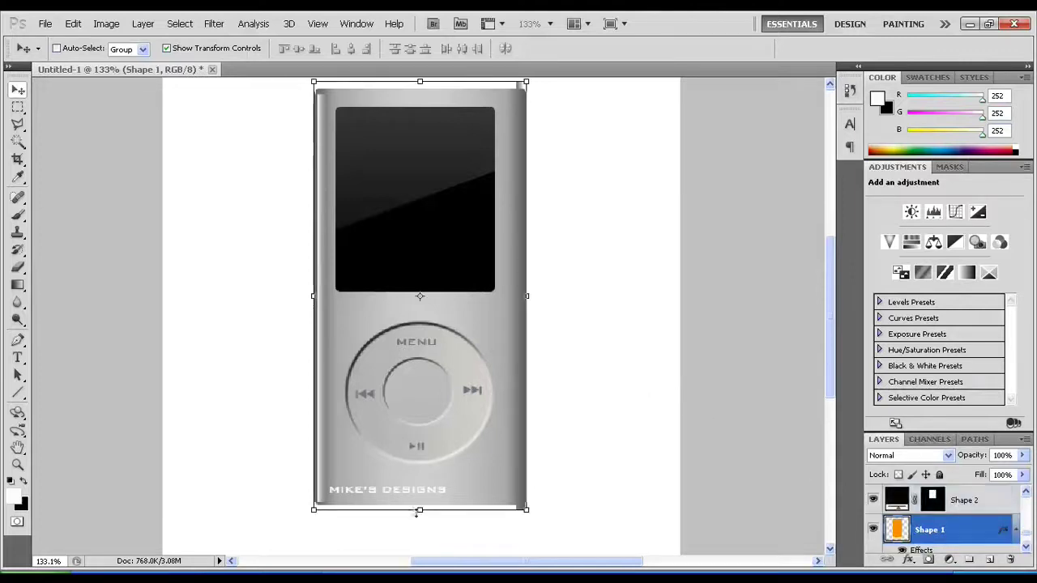
{"action": "key", "text": "ctrl+t"}
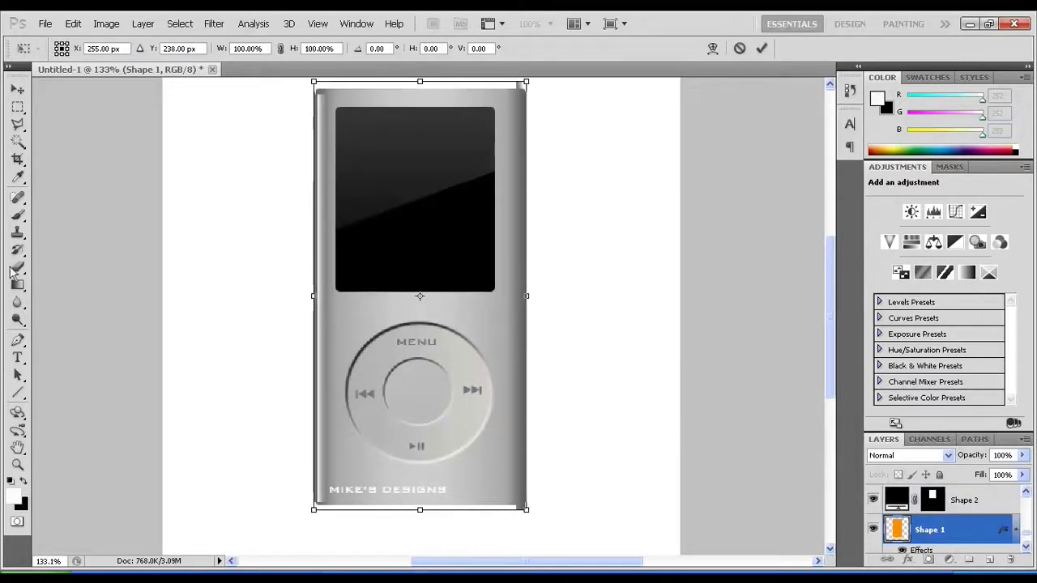
{"action": "key", "text": "Return"}
{"action": "key", "text": "e"}
{"action": "scroll", "coordinate": [940, 518], "scroll_direction": "up", "scroll_amount": 2}
Duplicate the Layer 2 copy edge strip and move the new copy to the right edge.
{"action": "left_click", "coordinate": [939, 530]}
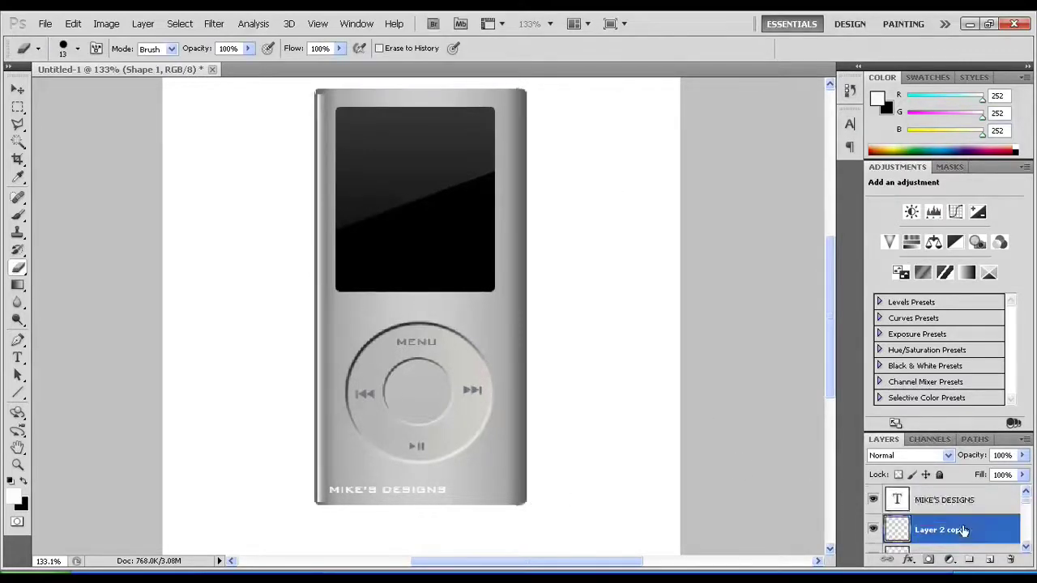
{"action": "right_click", "coordinate": [971, 531]}
{"action": "left_click", "coordinate": [883, 272]}
{"action": "key", "text": "Return"}
{"action": "key", "text": "v"}
{"action": "left_click_drag", "start_coordinate": [321, 300], "coordinate": [521, 299]}
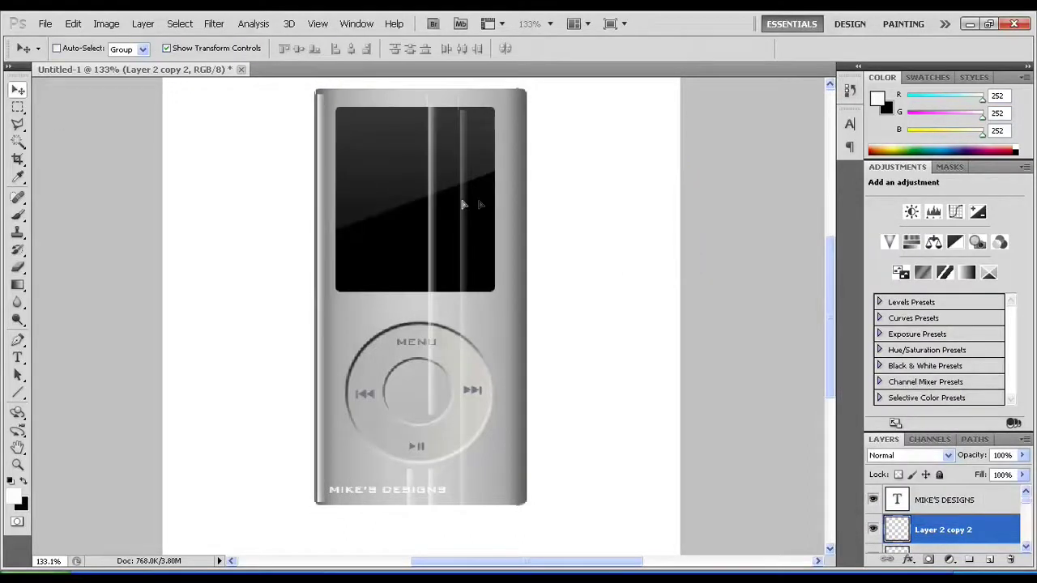
Select the MIKE'S DESIGNS text layer and bring up its layer effects list.
{"action": "left_click", "coordinate": [944, 500]}
{"action": "right_click", "coordinate": [944, 492]}
{"action": "left_click", "coordinate": [908, 559]}
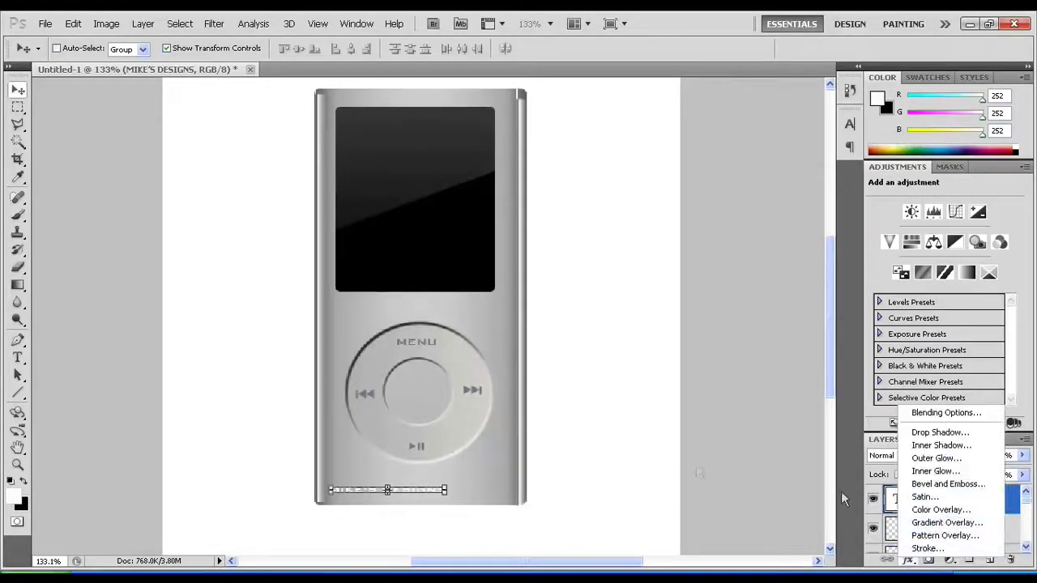
Give MIKE'S DESIGNS a Gradient Overlay and an Emboss bevel, direction Down, size 0.
{"action": "left_click", "coordinate": [946, 523]}
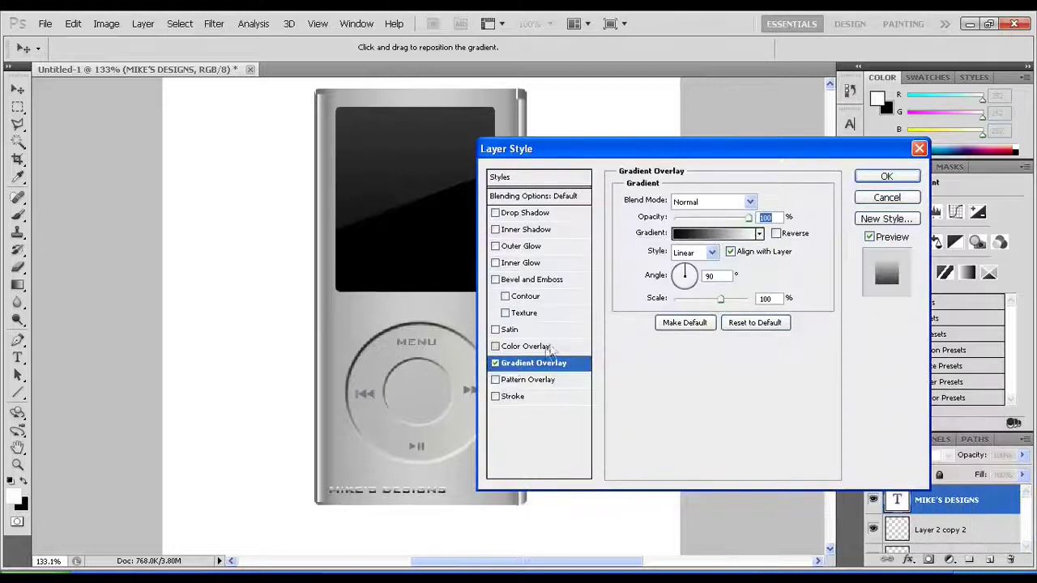
{"action": "left_click", "coordinate": [530, 281]}
{"action": "left_click", "coordinate": [711, 202]}
{"action": "left_click", "coordinate": [692, 231]}
{"action": "left_click", "coordinate": [715, 251]}
{"action": "left_click_drag", "start_coordinate": [684, 267], "coordinate": [679, 268]}
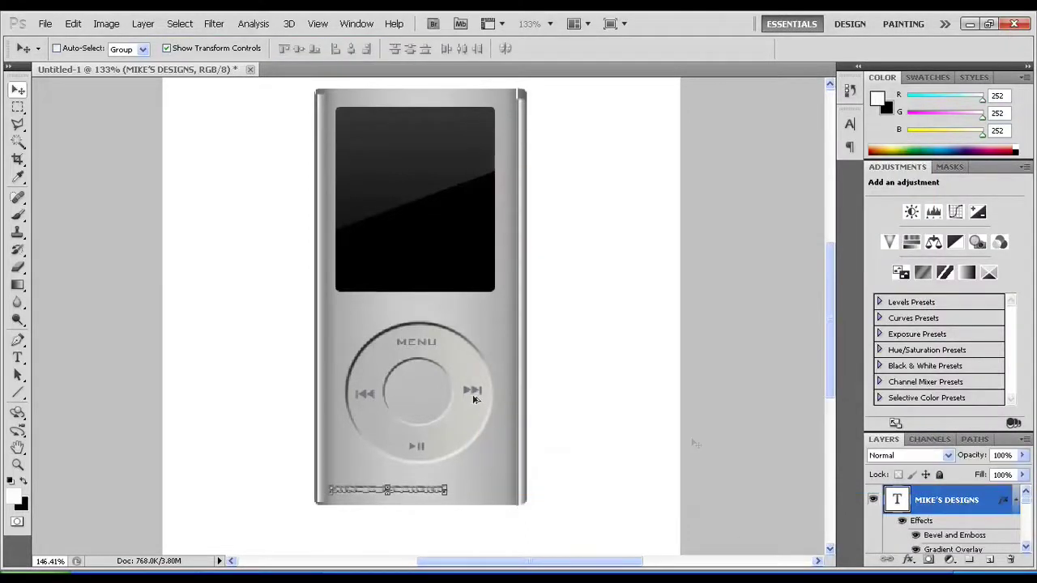